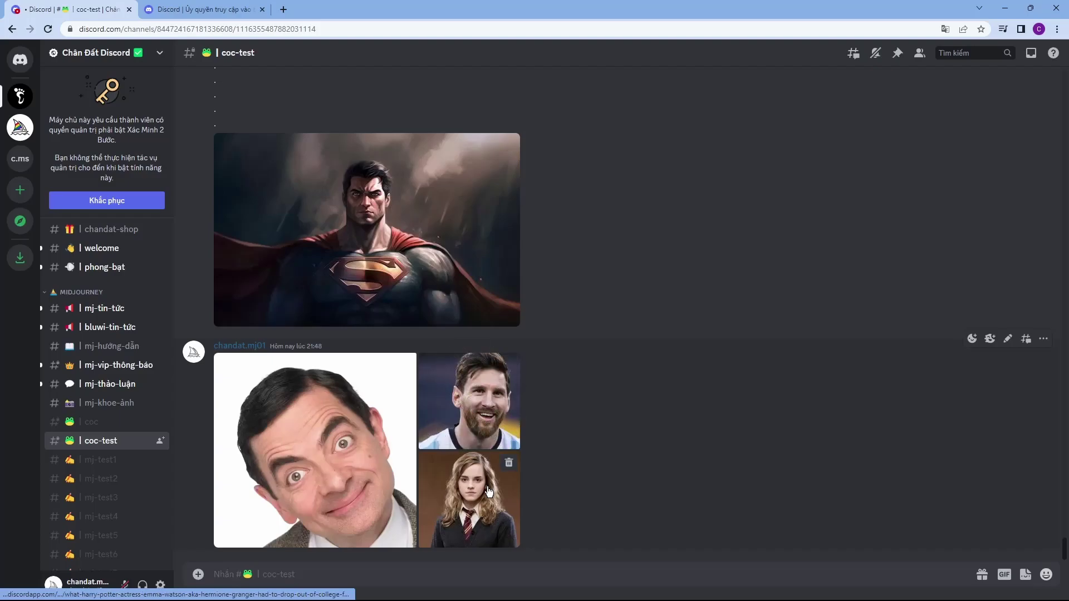
Step: View the Superman picture full size, then switch to the bot authorization page
click(356, 246)
key(Escape)
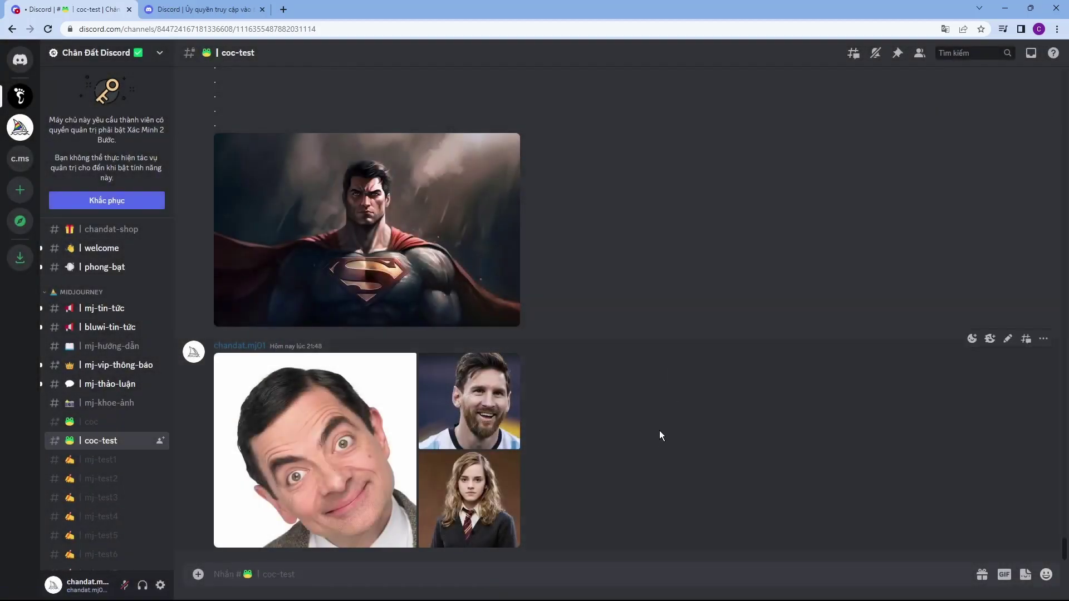
click(200, 9)
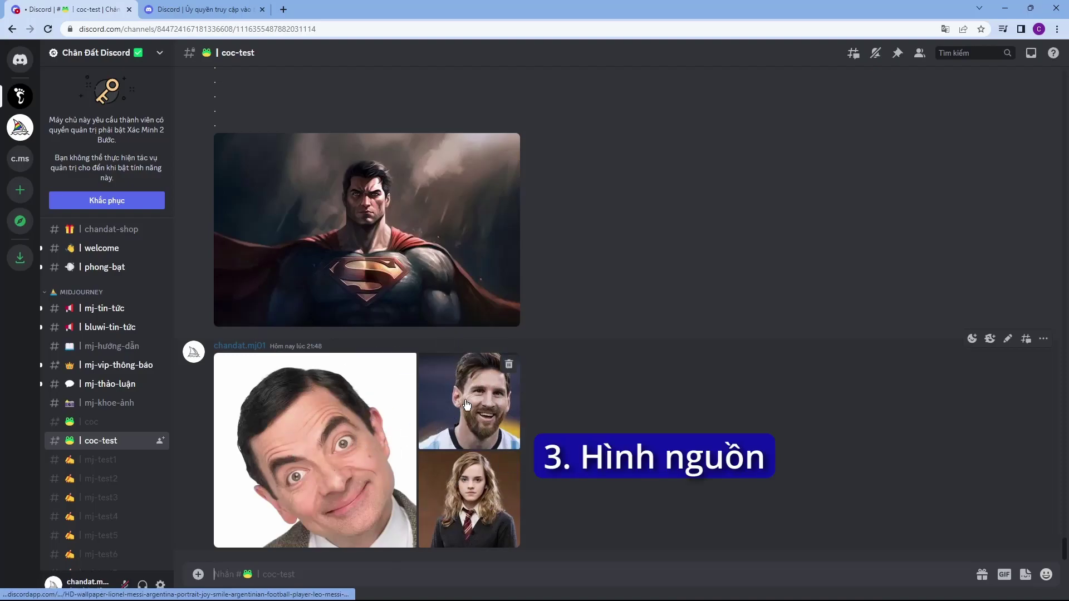
mouse_move(367, 203)
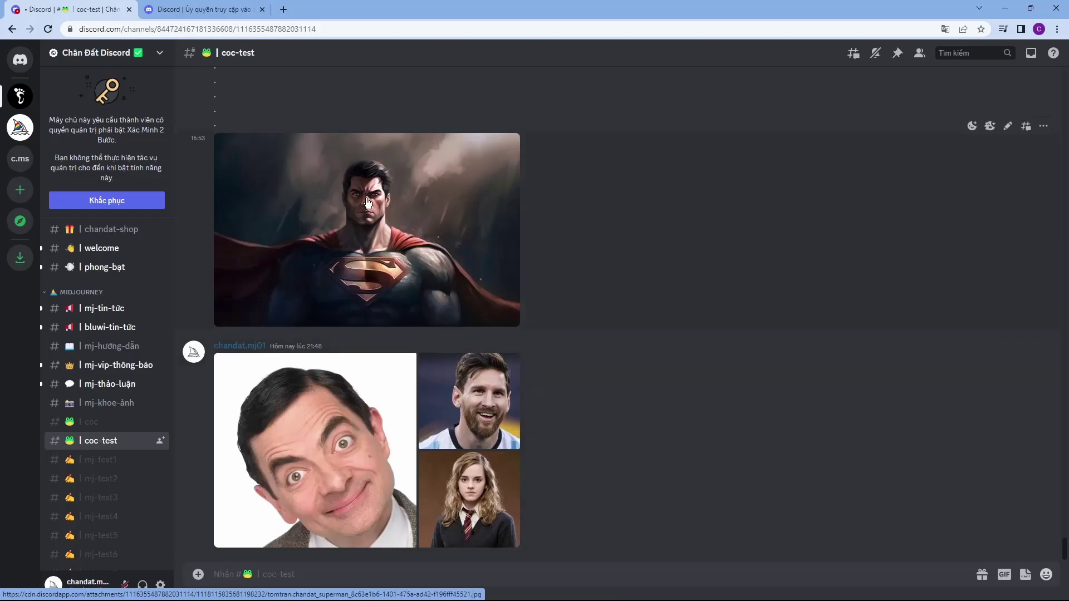
click(338, 444)
mouse_move(635, 446)
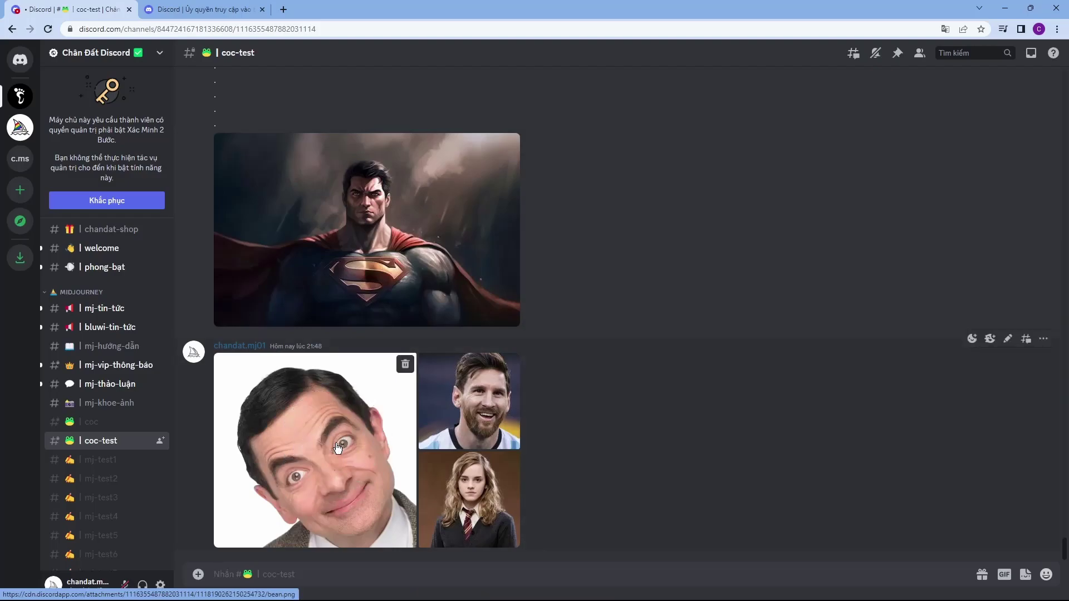
click(338, 447)
click(378, 230)
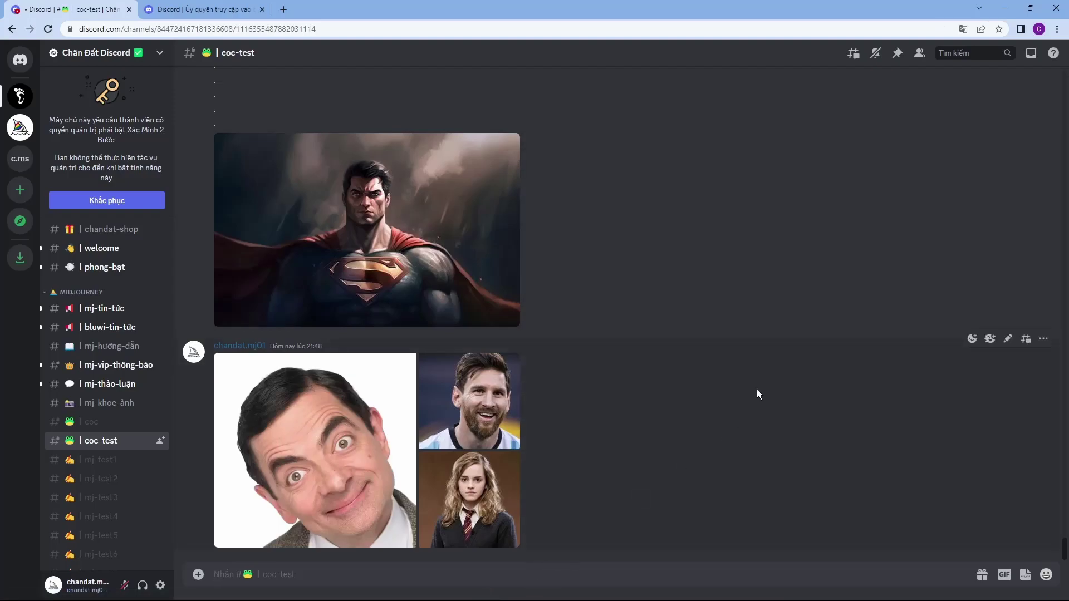
Step: Save bean.png as the InsightFaceSwap identity 'bean' with /saveid
text(/saveid)
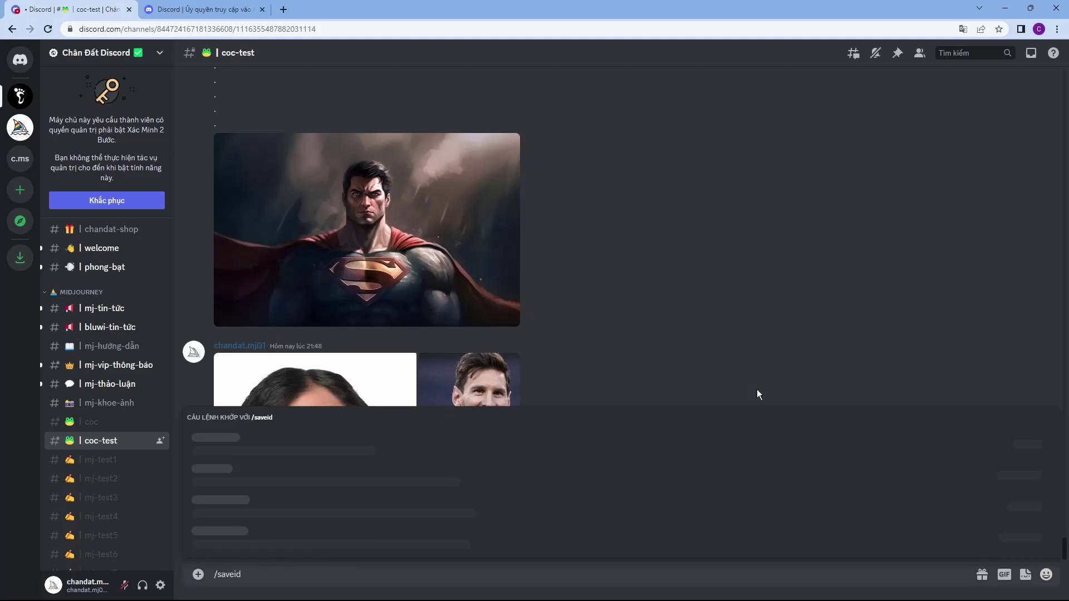
click(308, 538)
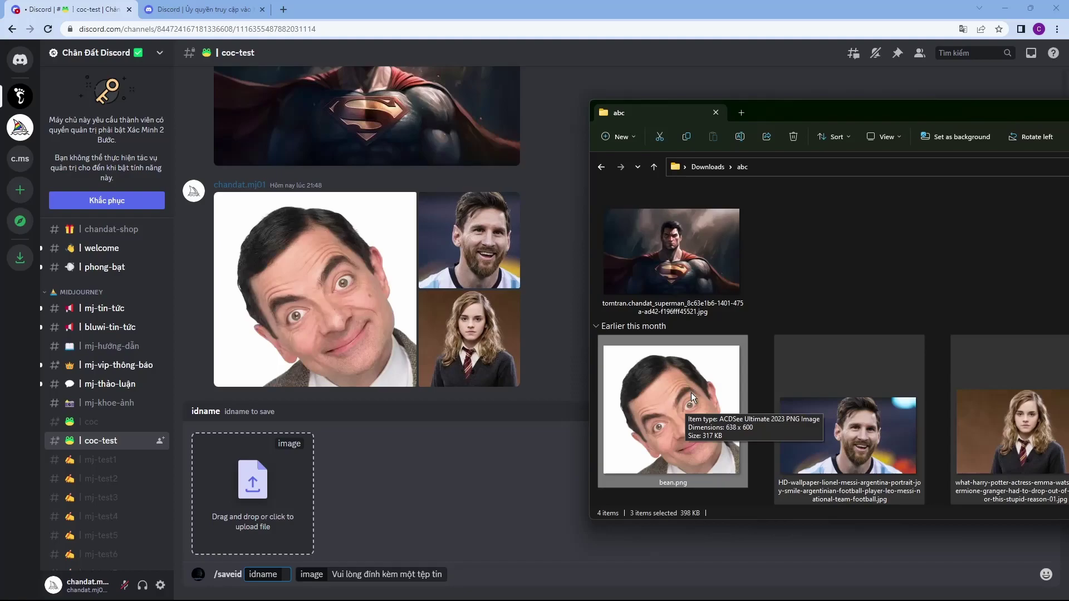
drag(697, 386, 242, 499)
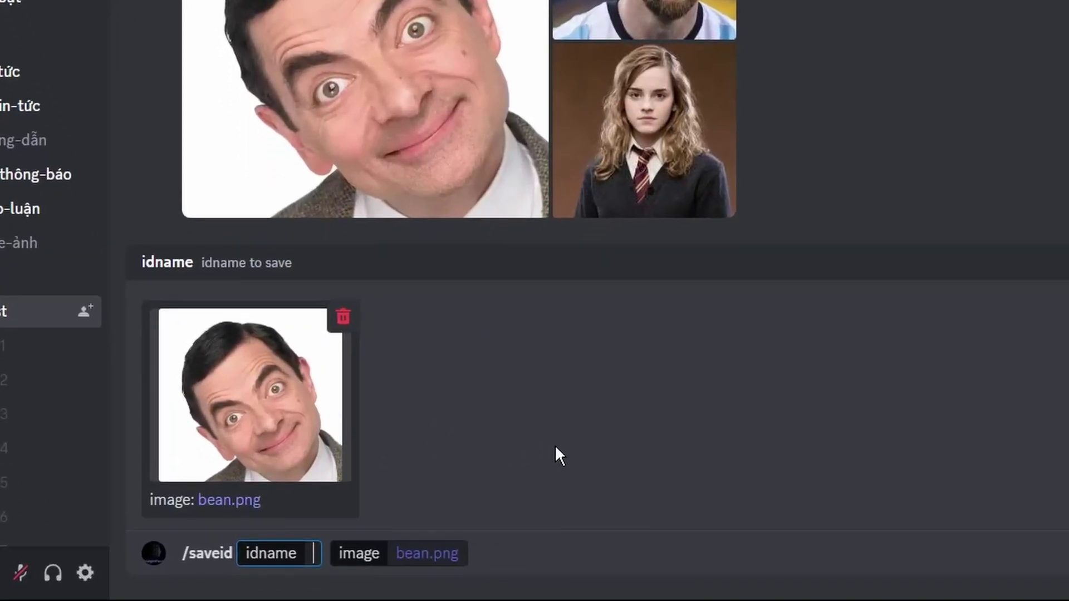
text(bean)
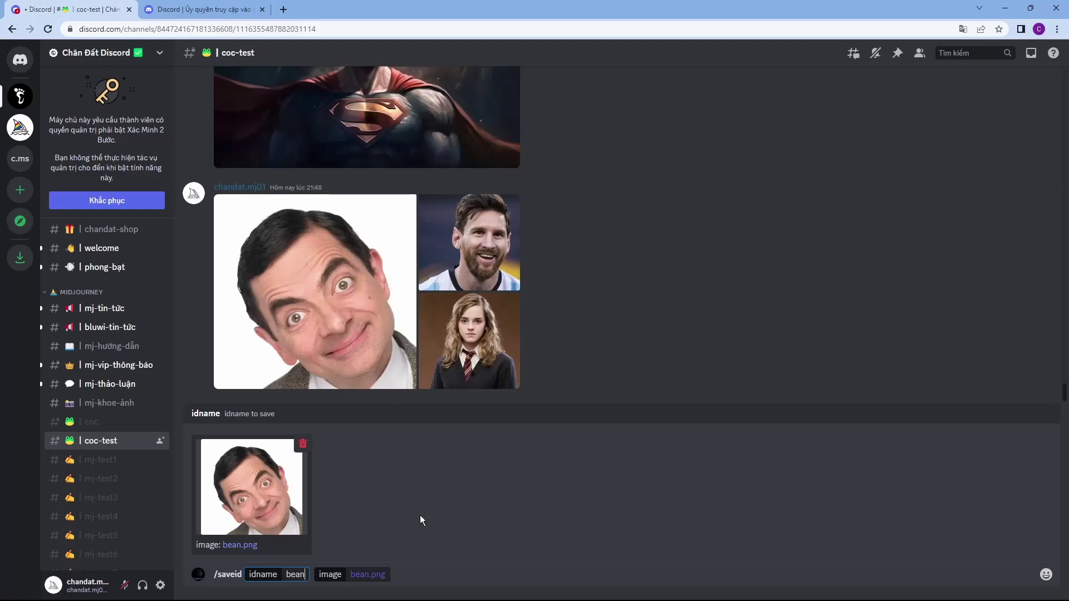
key(Return)
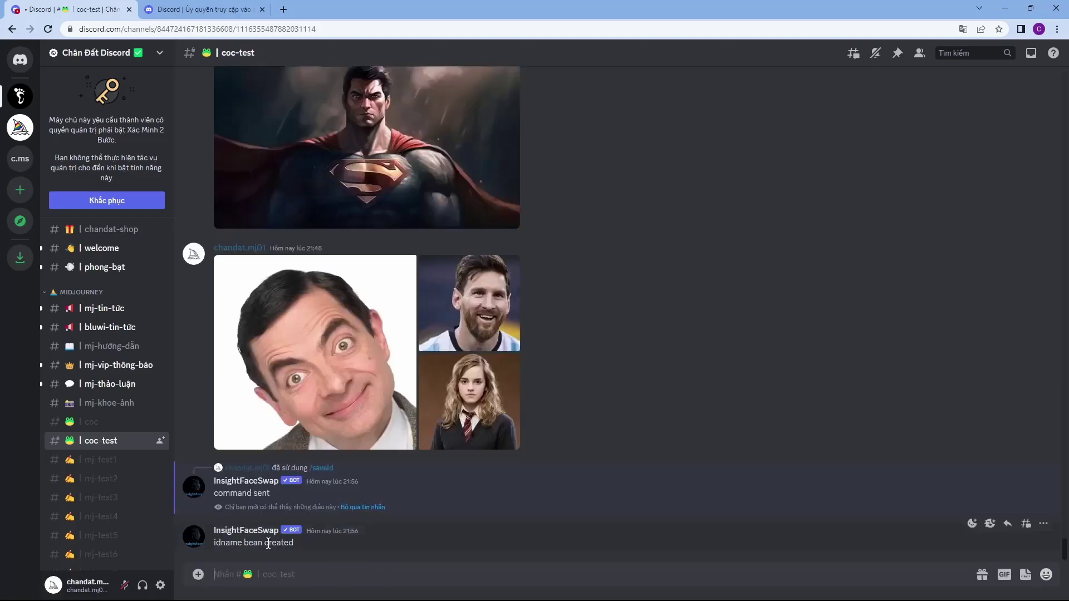
Step: Run INSwapper on the Superman picture and enlarge the bean-faced result
mouse_move(300, 492)
scroll(334, 389, up, 3)
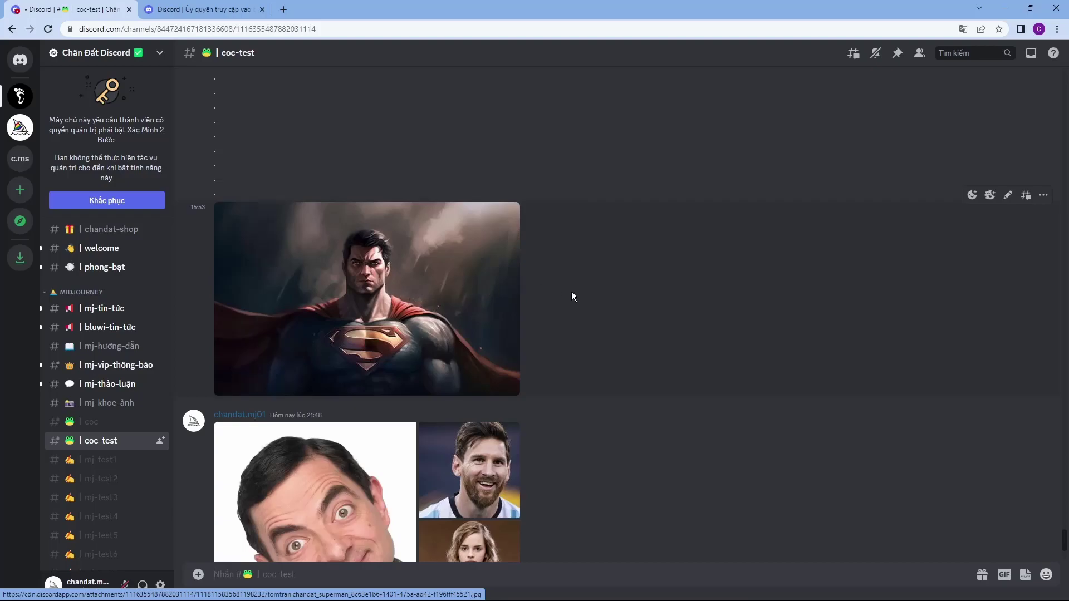
click(459, 289)
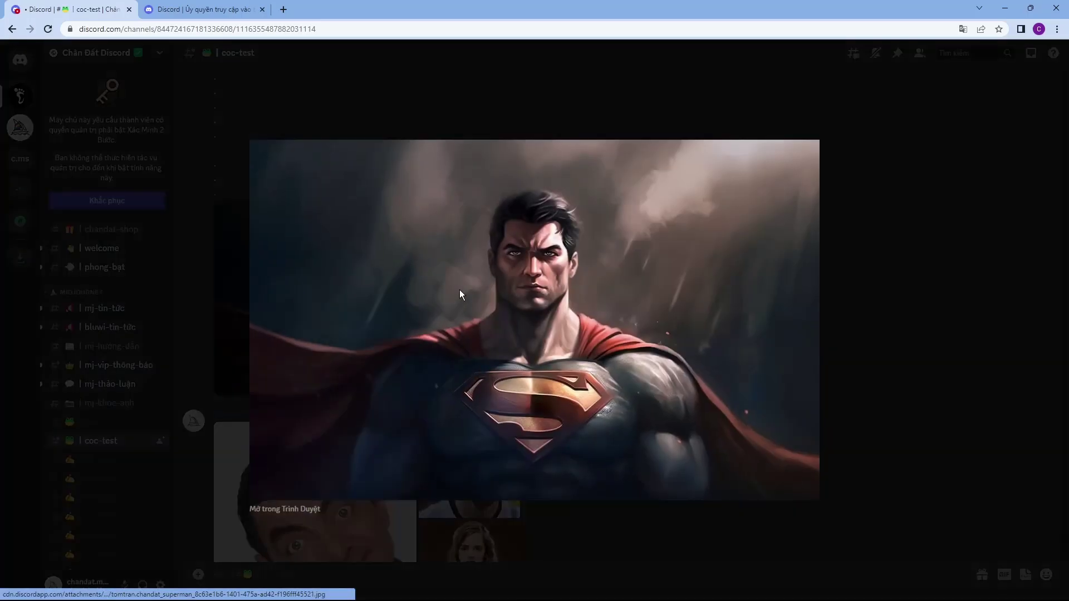
click(894, 286)
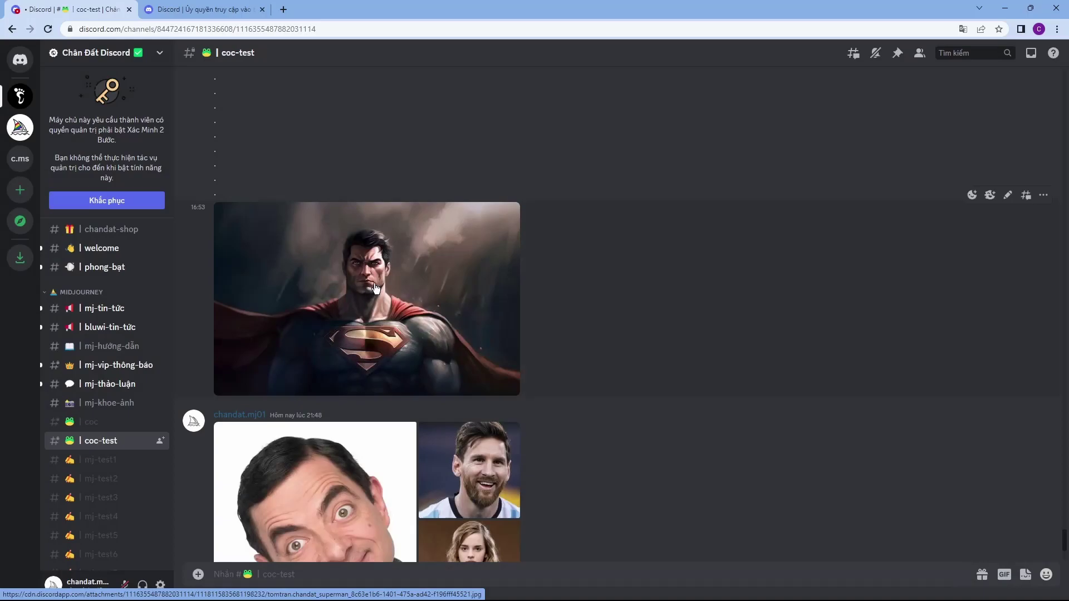
right_click(390, 280)
mouse_move(456, 436)
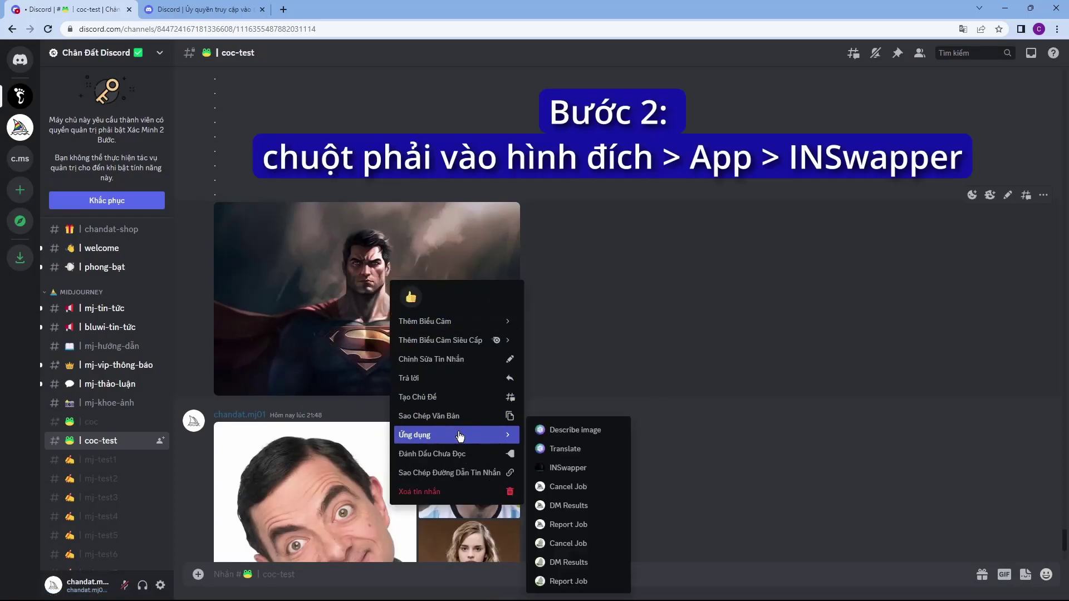
click(599, 471)
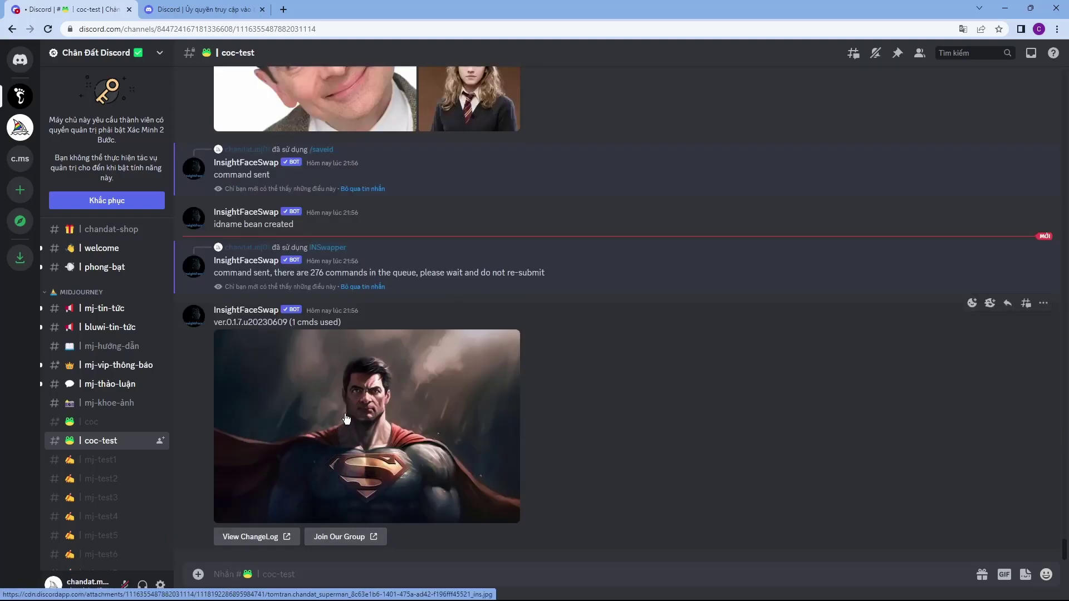
click(369, 392)
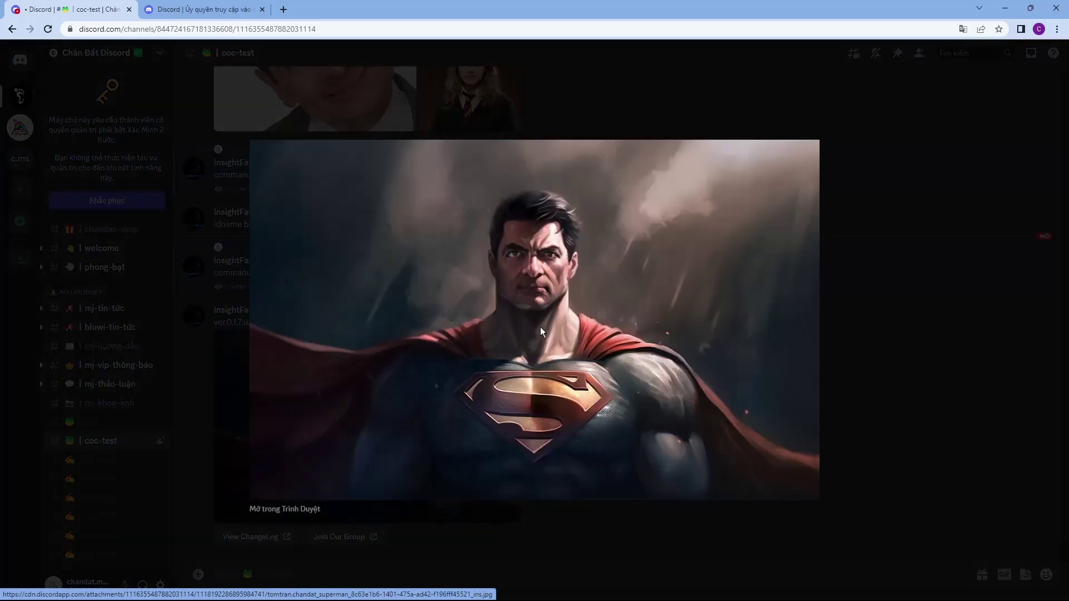
Step: Save the Messi photo as the identity 'messi' with /saveid
click(902, 318)
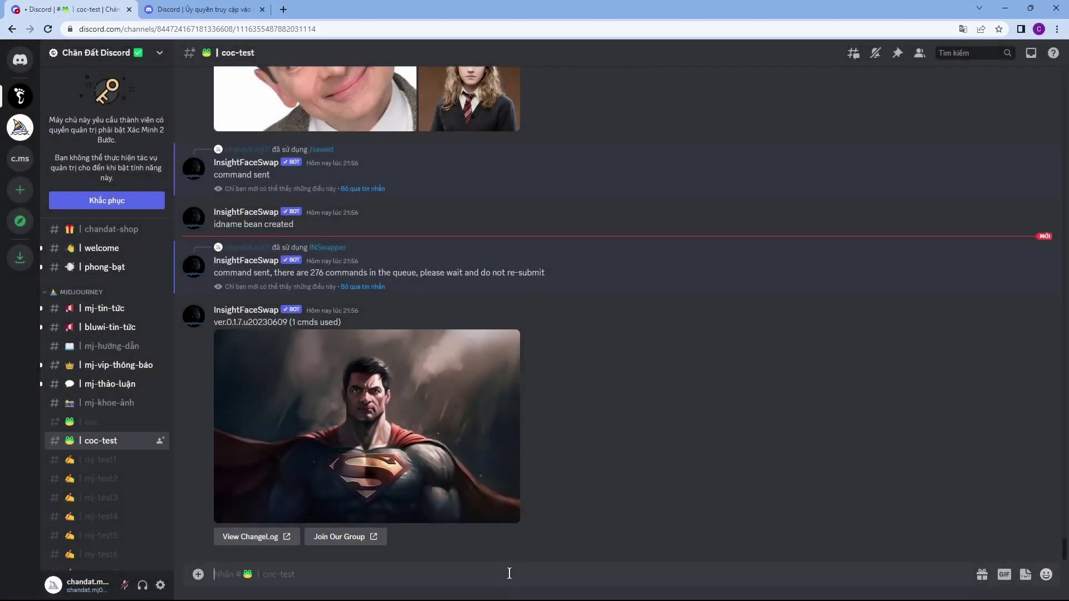
text(/save)
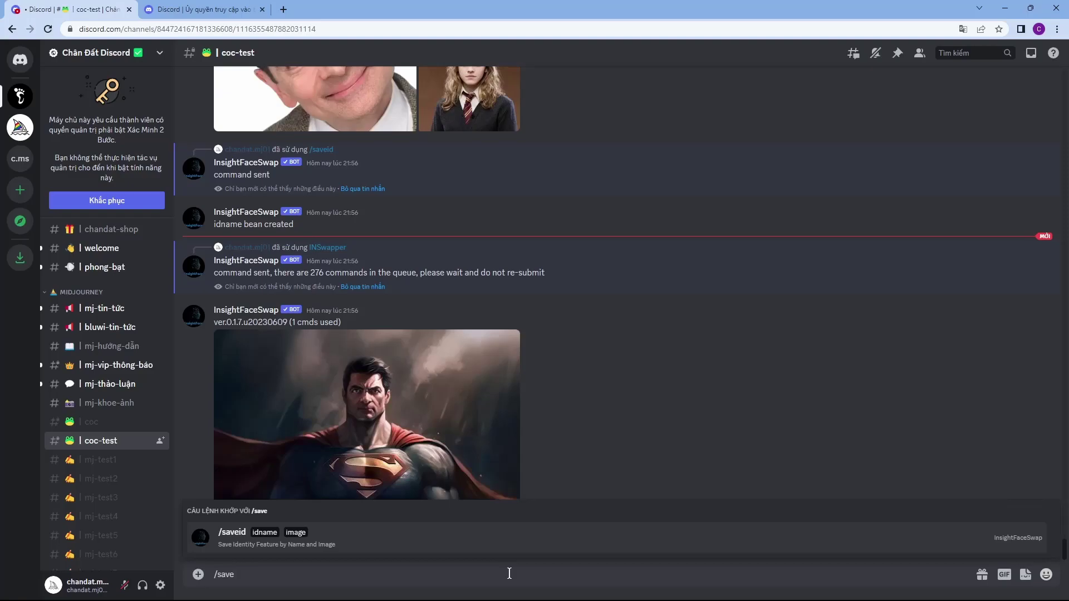
click(512, 542)
key(alt+Tab)
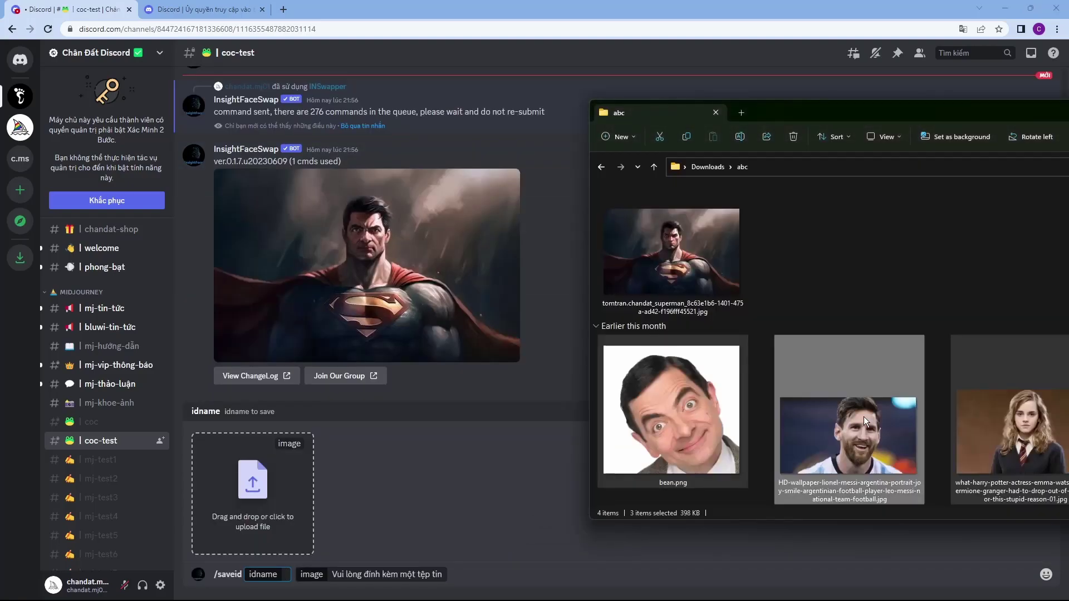
click(863, 439)
drag(862, 439, 265, 489)
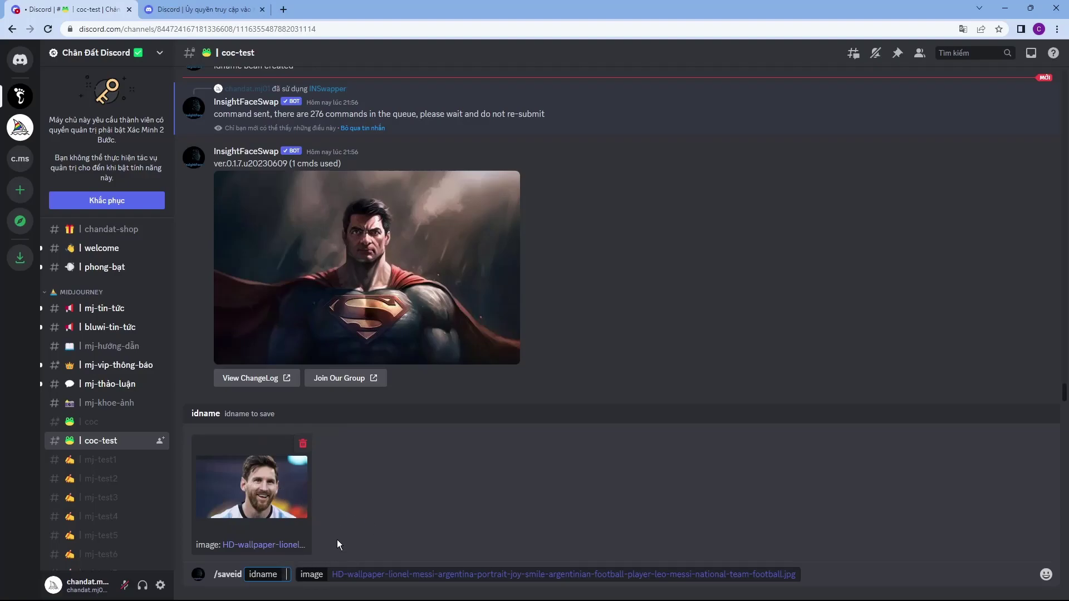
text(messi)
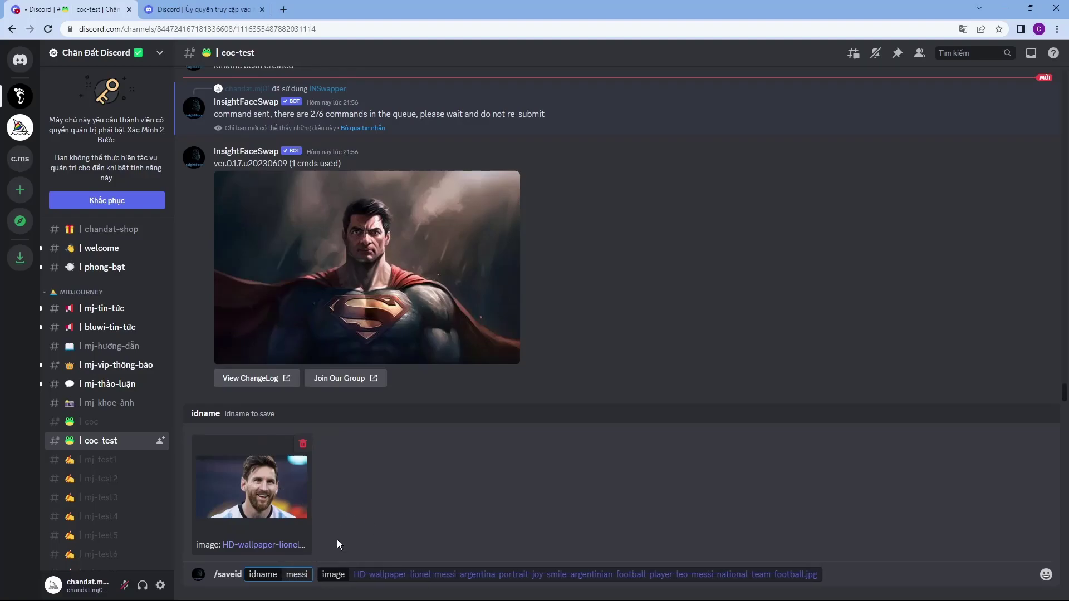
key(Return)
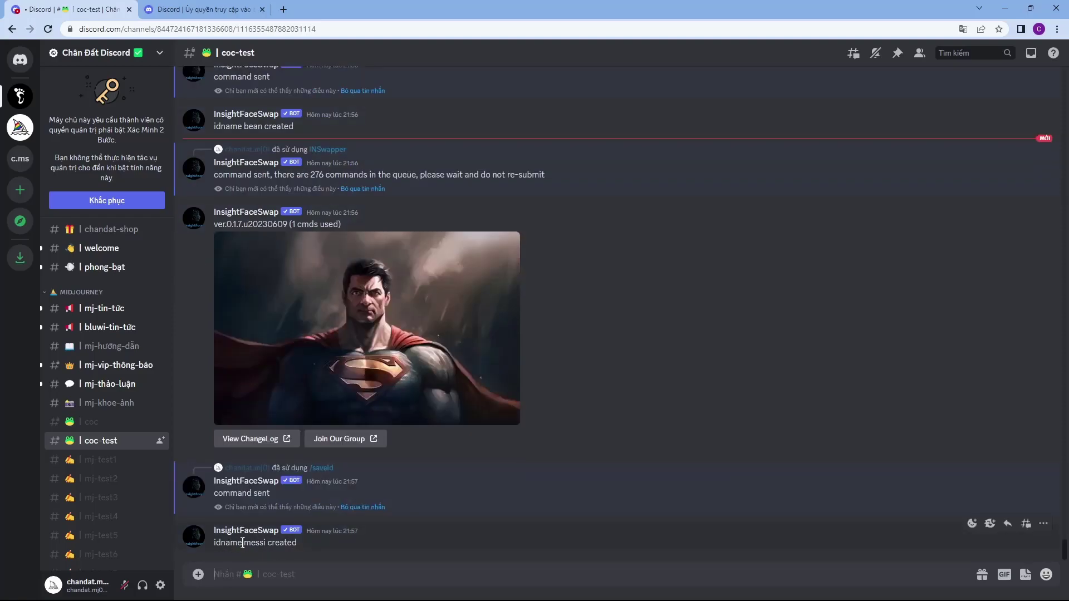
Step: Highlight the 'idname messi created' confirmation, then scroll back up the channel
drag(304, 546, 214, 544)
click(319, 545)
triple_click(286, 542)
click(338, 539)
scroll(338, 539, up, 2)
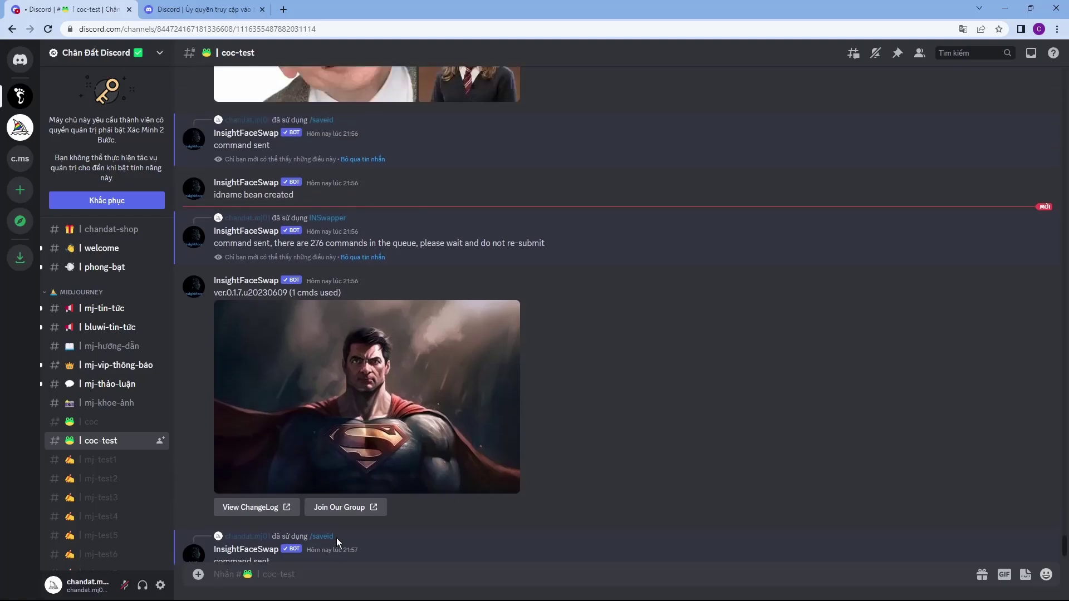
scroll(331, 535, up, 4)
scroll(329, 529, up, 5)
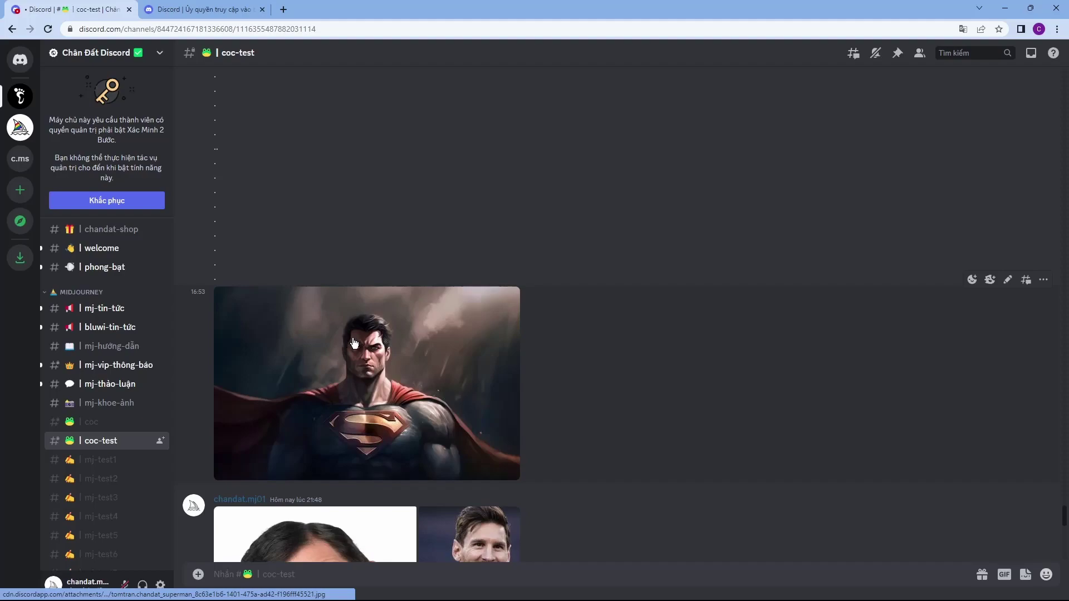
Step: Run INSwapper on the Superman picture again and preview the Messi-faced result
click(357, 347)
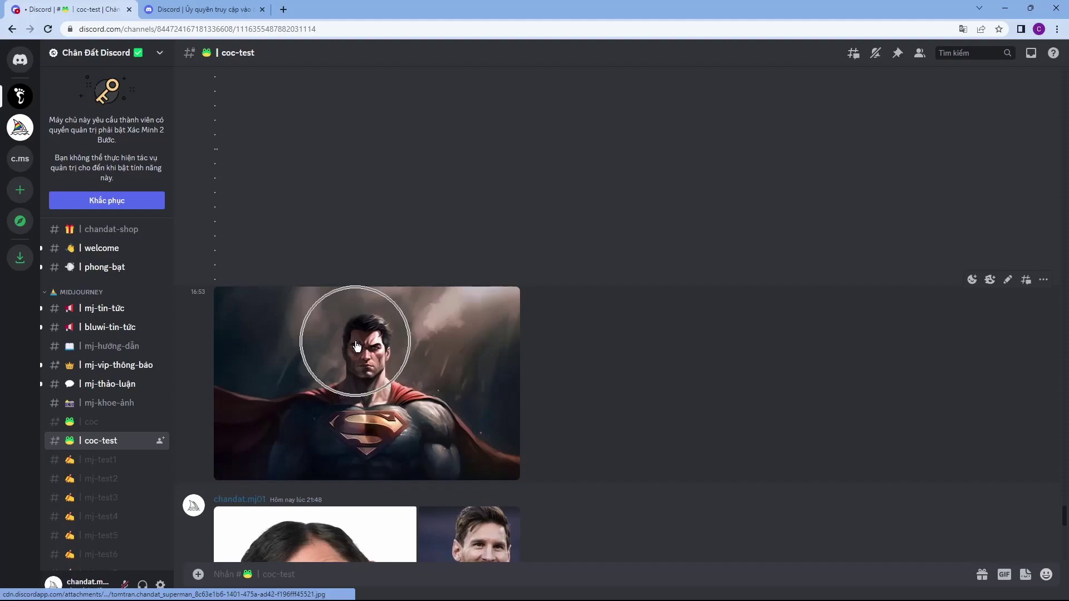
right_click(408, 347)
mouse_move(473, 500)
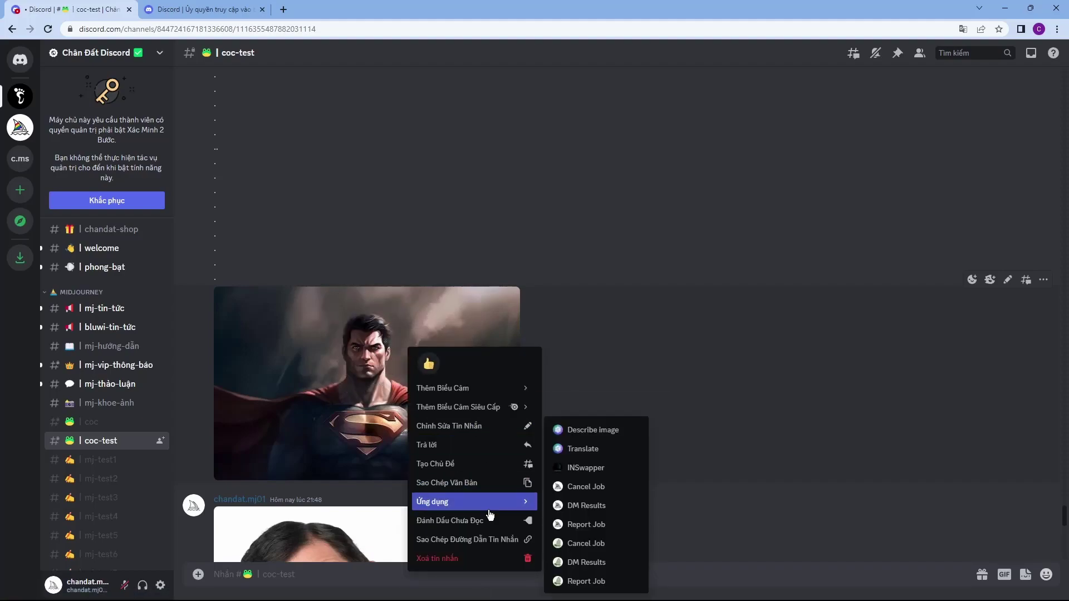
click(616, 470)
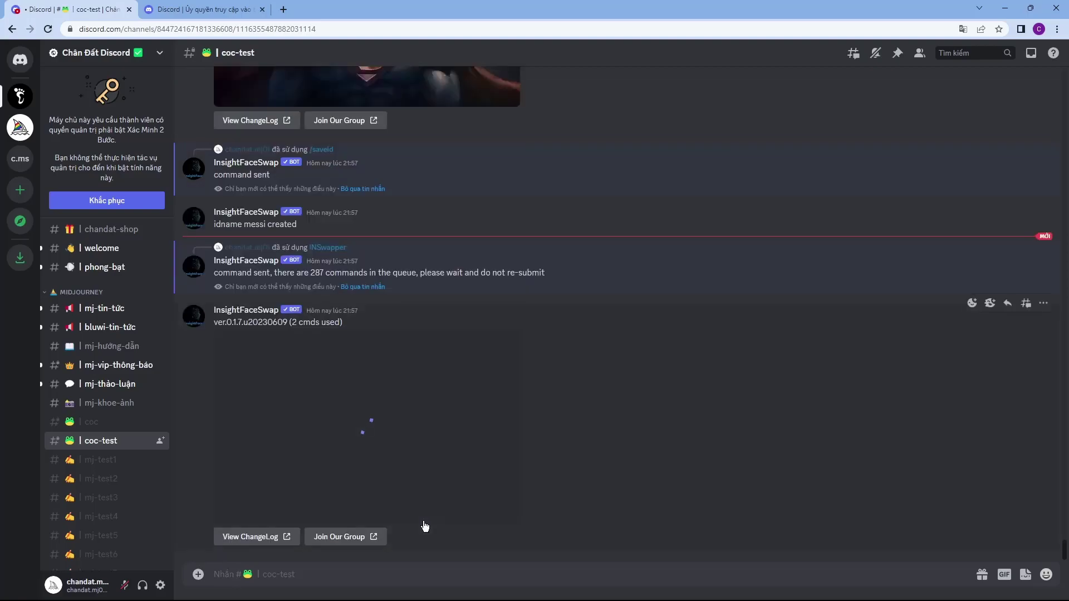
click(368, 402)
click(368, 402)
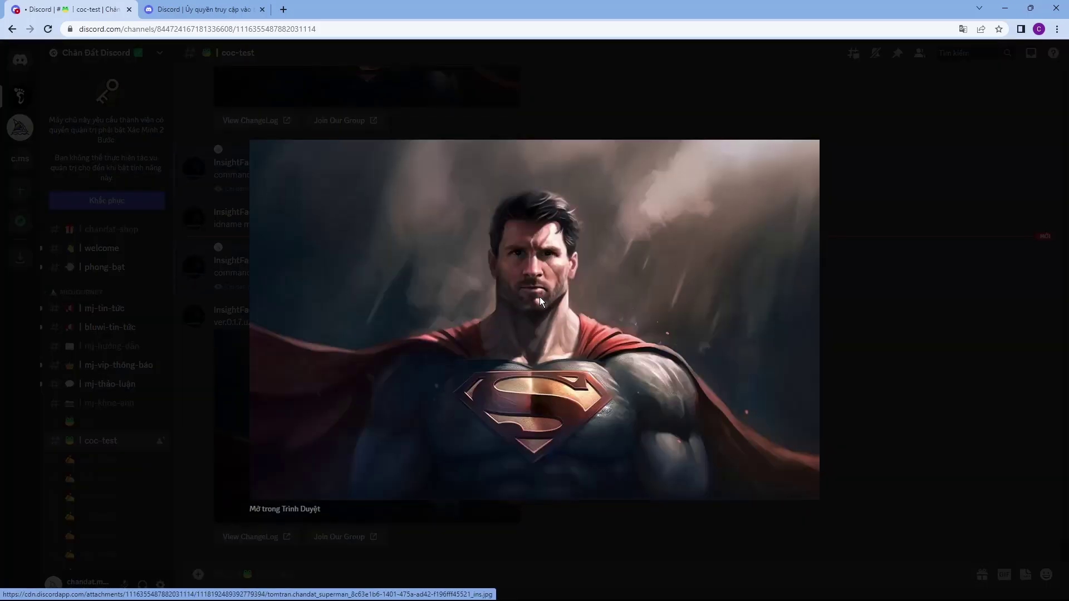
click(879, 289)
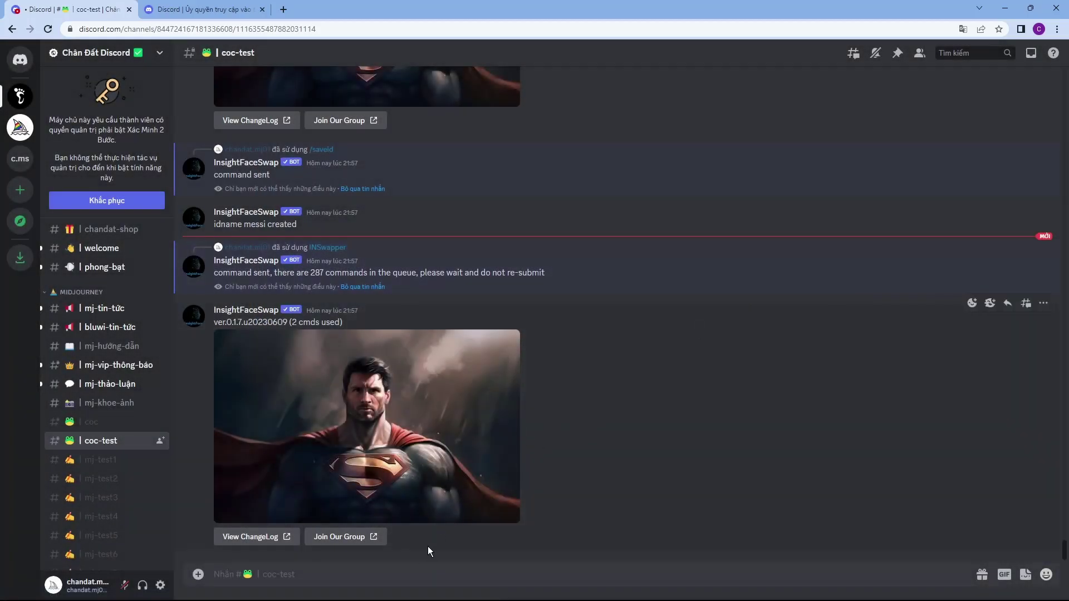
click(415, 570)
Step: Save the Hermione photo from the abc folder as the identity 'her' with /saveid
text(/s)
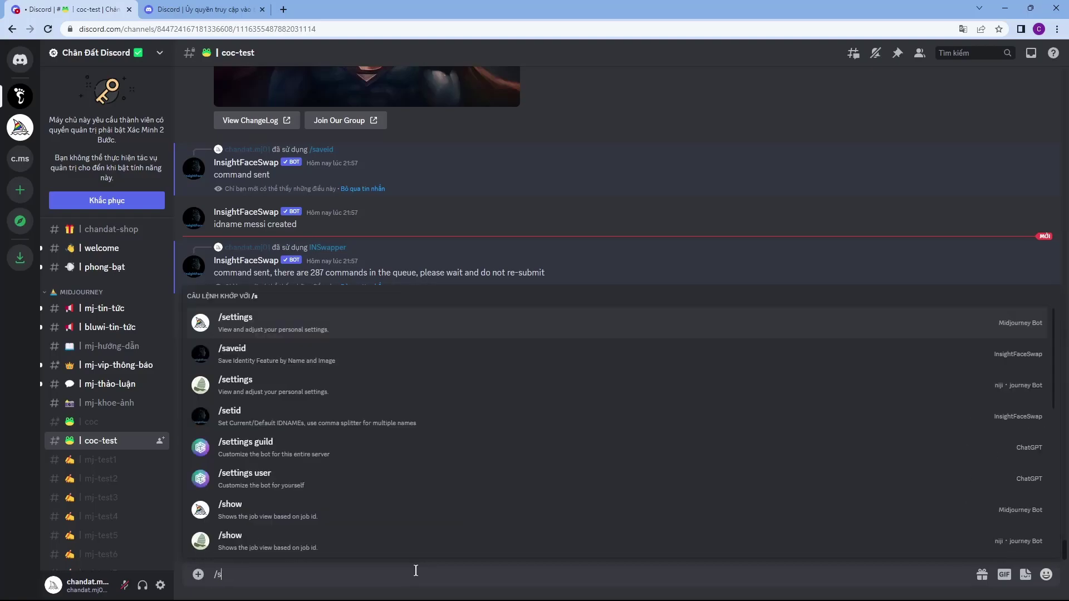
text(ave)
click(410, 539)
key(alt+Tab)
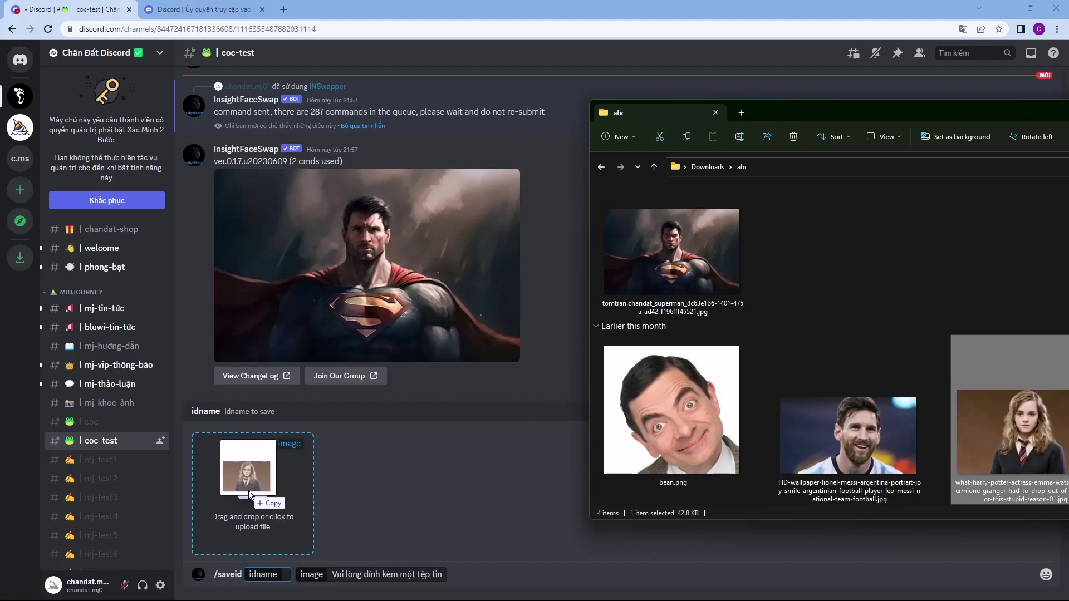
drag(1026, 422, 256, 484)
text(he)
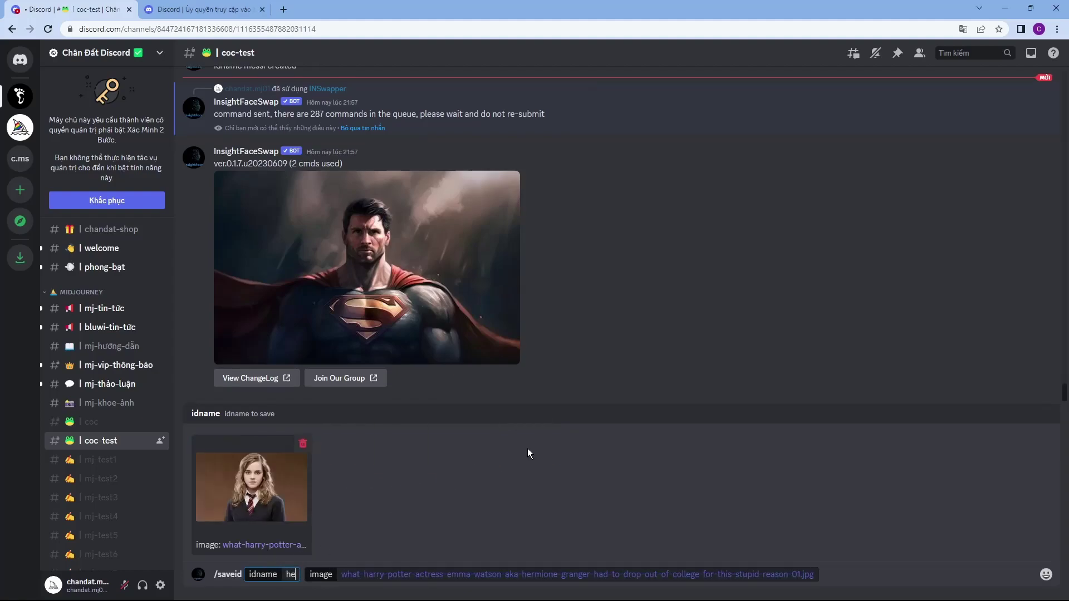
text(r)
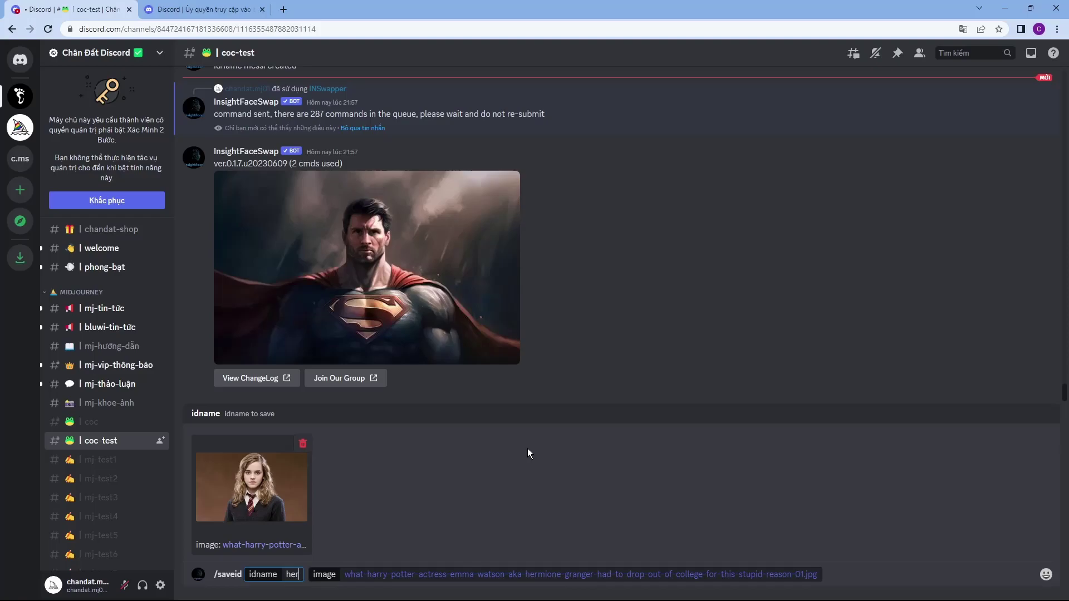
key(Return)
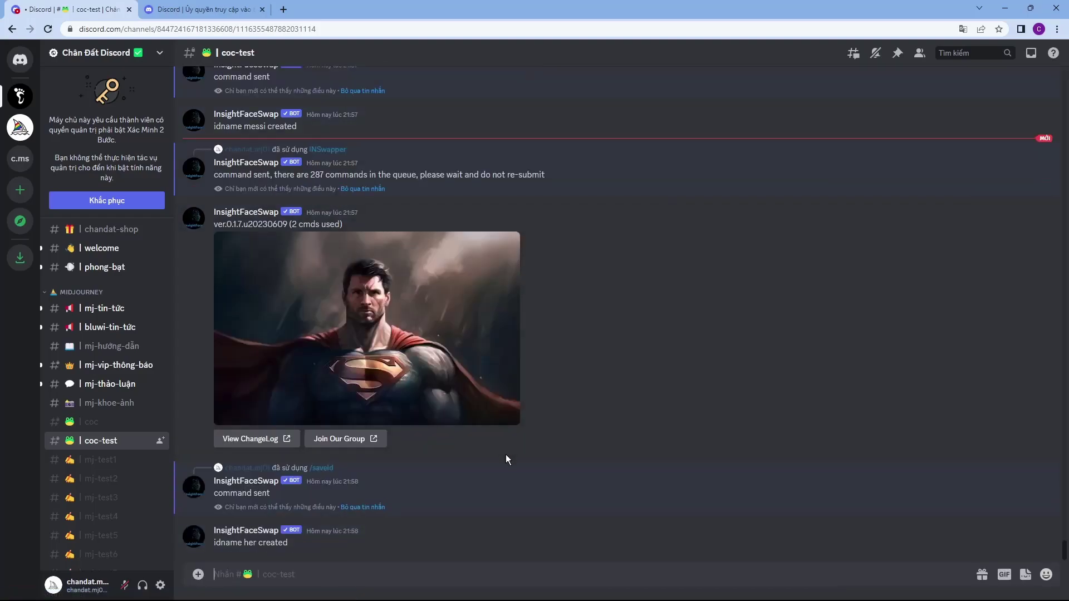
scroll(444, 505, up, 2)
Step: Run INSwapper on the Superman image once more and view the enlarged third result
scroll(444, 505, up, 5)
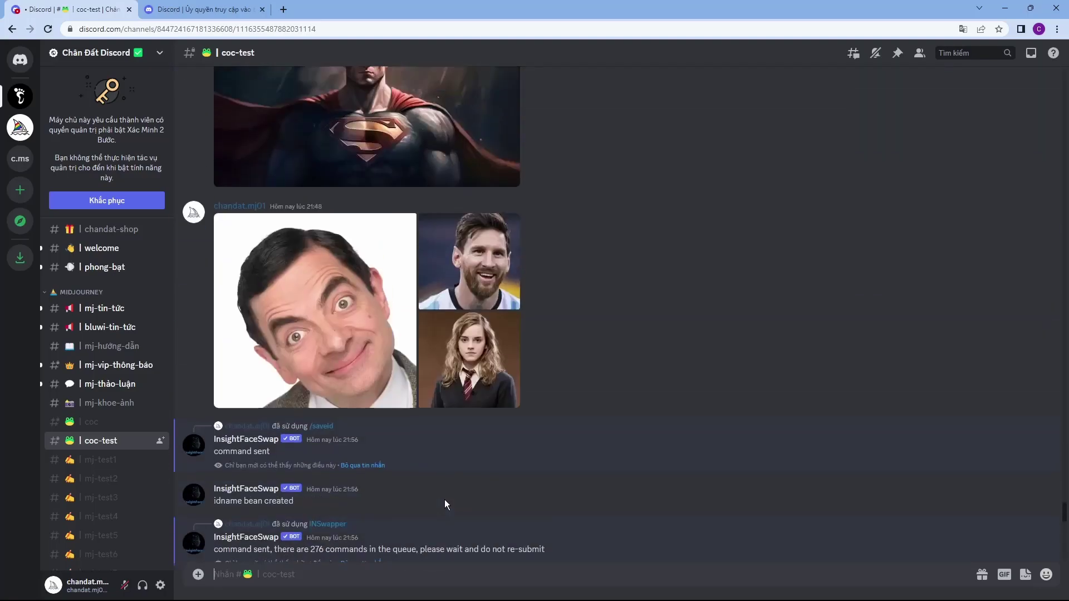
scroll(444, 505, up, 5)
right_click(370, 262)
mouse_move(436, 416)
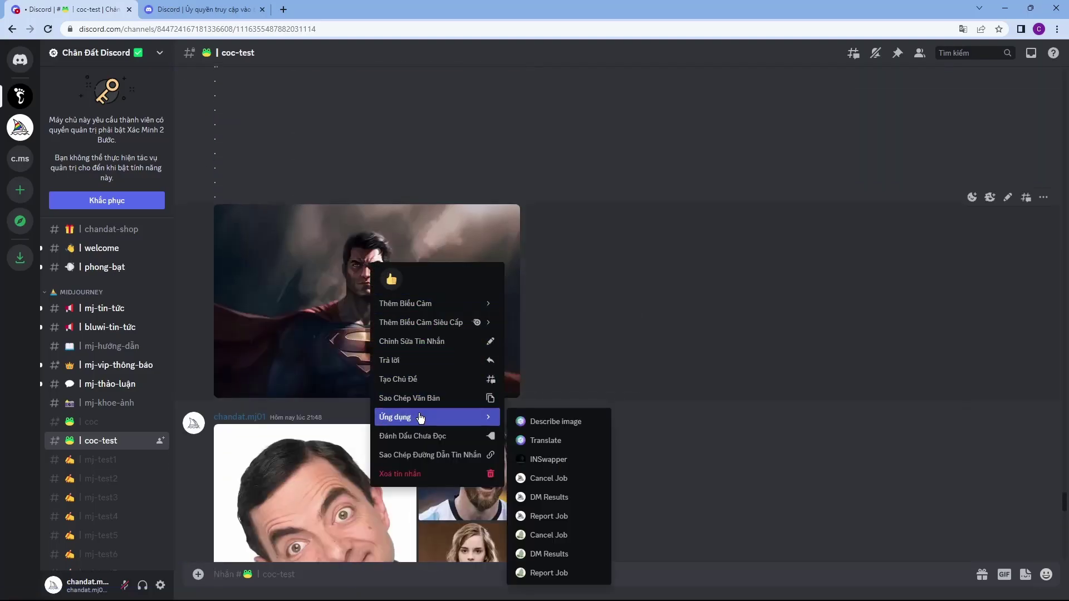
click(582, 459)
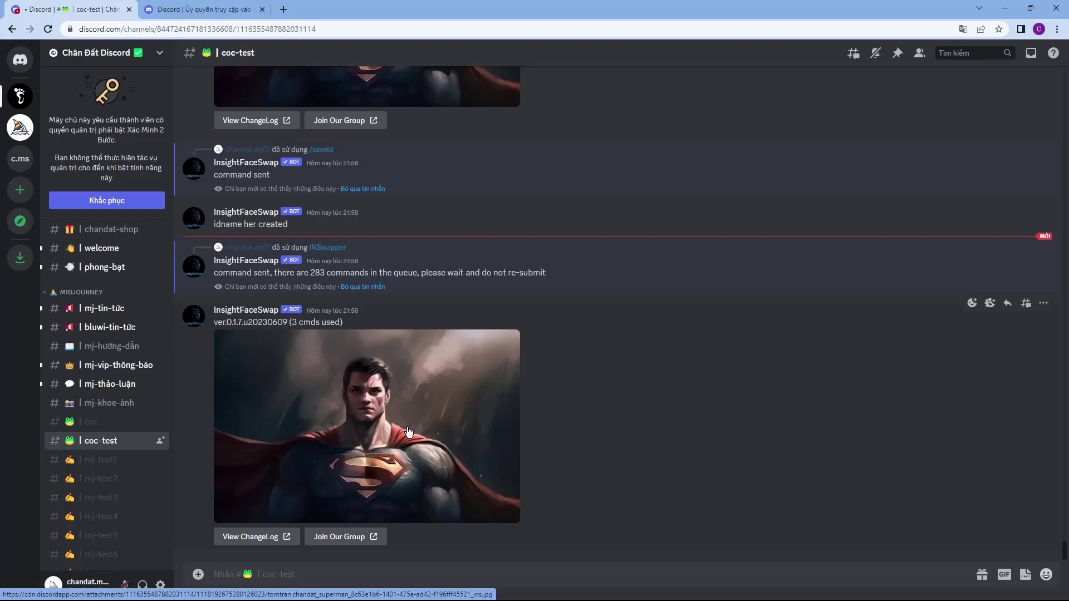
click(390, 413)
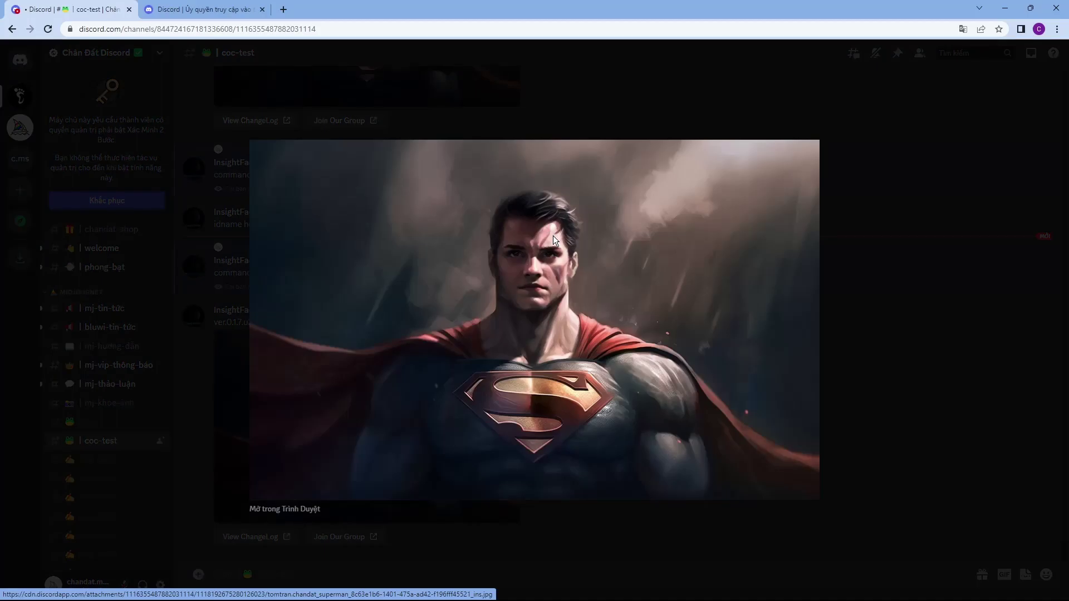
click(980, 339)
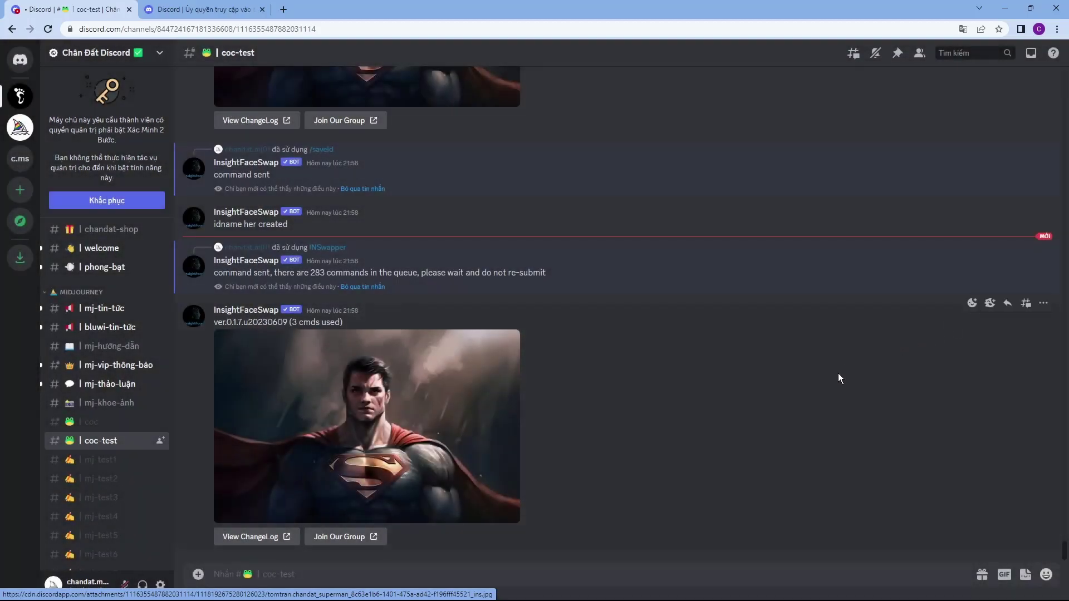
scroll(758, 382, down, 2)
scroll(758, 382, down, 2)
scroll(758, 388, up, 2)
Step: Send the original Superman image through INSwapper again, then scroll back to the face photos
scroll(761, 389, up, 4)
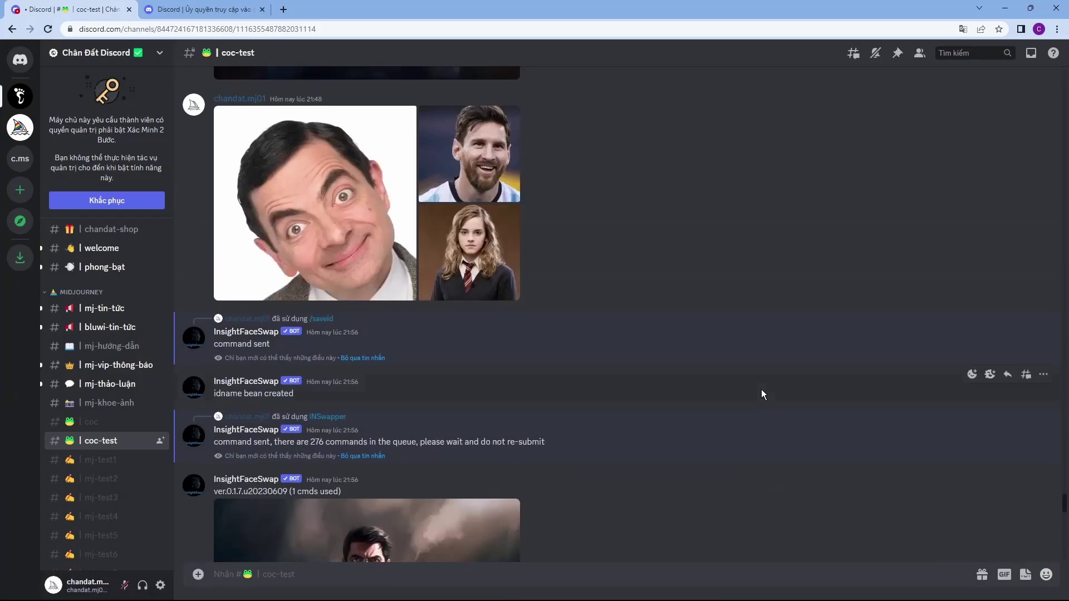
scroll(761, 389, down, 3)
scroll(760, 389, up, 3)
scroll(473, 406, up, 3)
scroll(382, 479, down, 3)
right_click(400, 479)
mouse_move(464, 522)
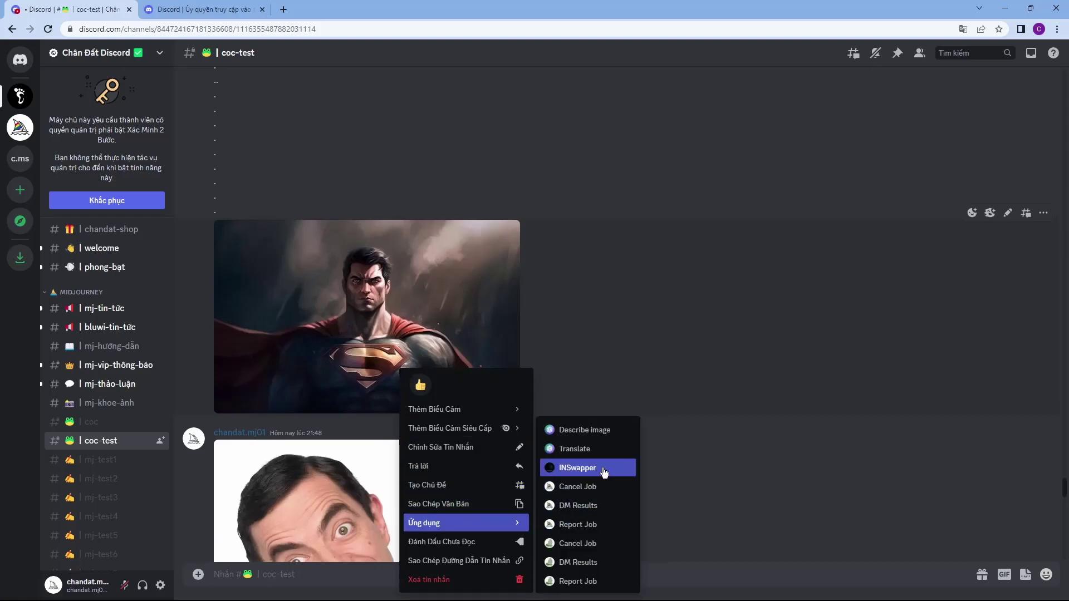
click(603, 468)
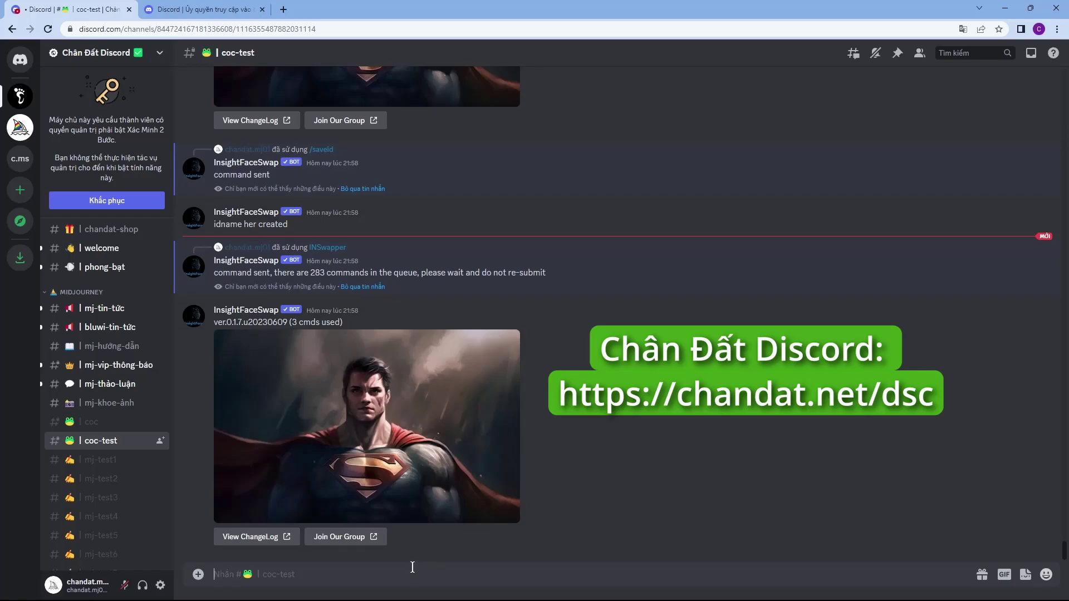
mouse_move(591, 419)
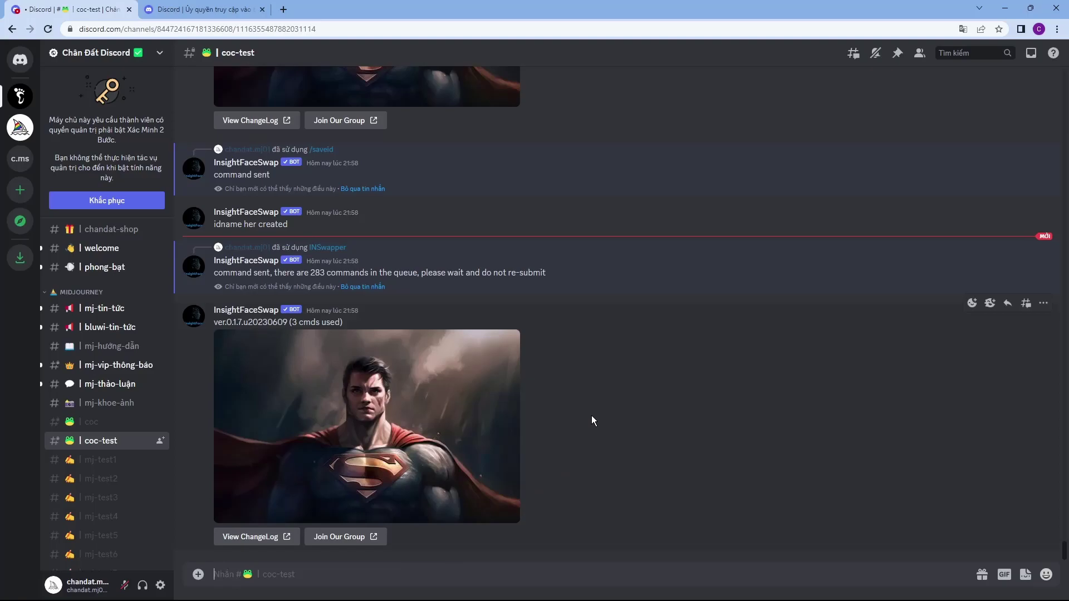
scroll(509, 199, up, 5)
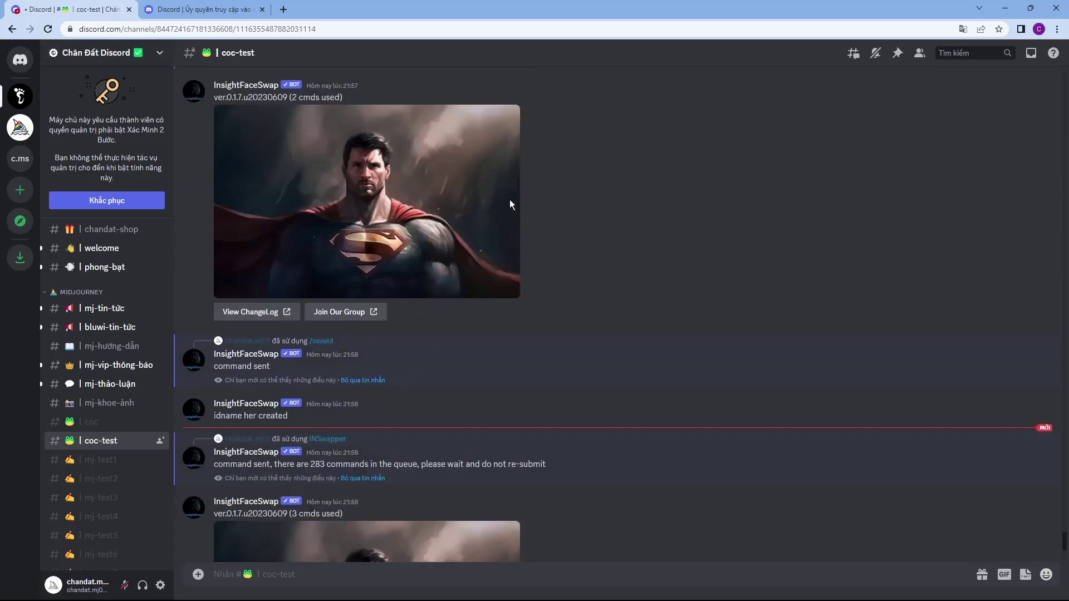
scroll(565, 239, up, 3)
scroll(567, 239, up, 3)
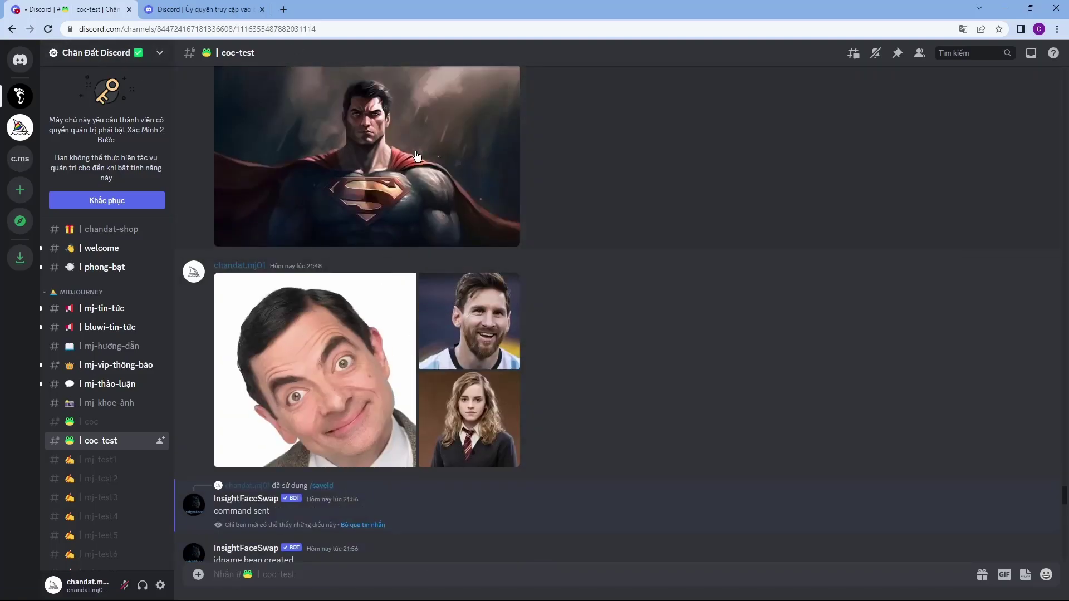
mouse_move(418, 329)
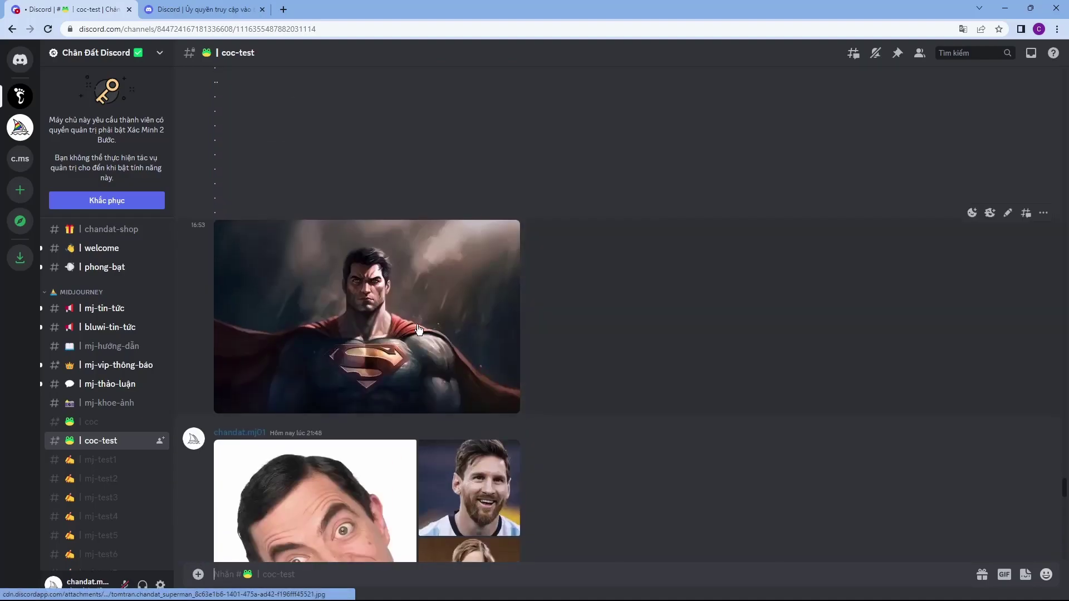
click(346, 410)
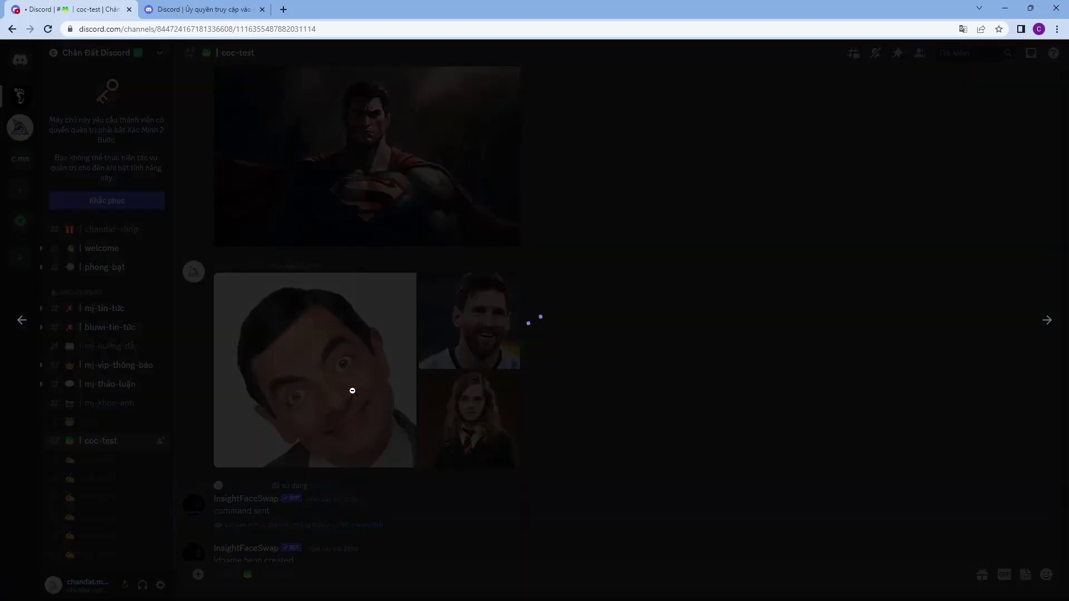
key(Right)
key(Left)
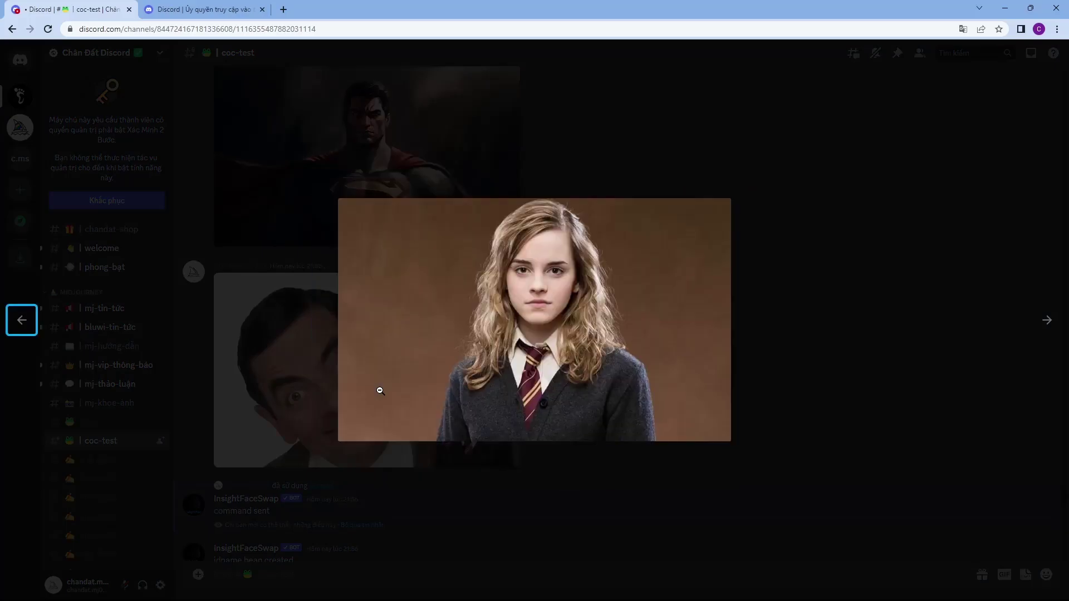
key(Escape)
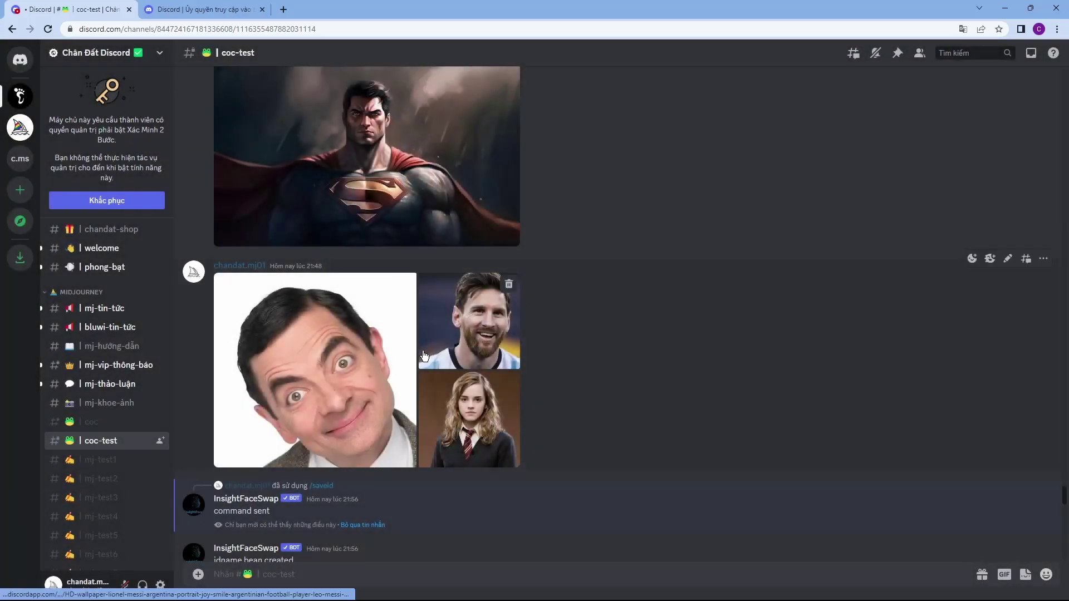
scroll(427, 365, up, 3)
click(412, 351)
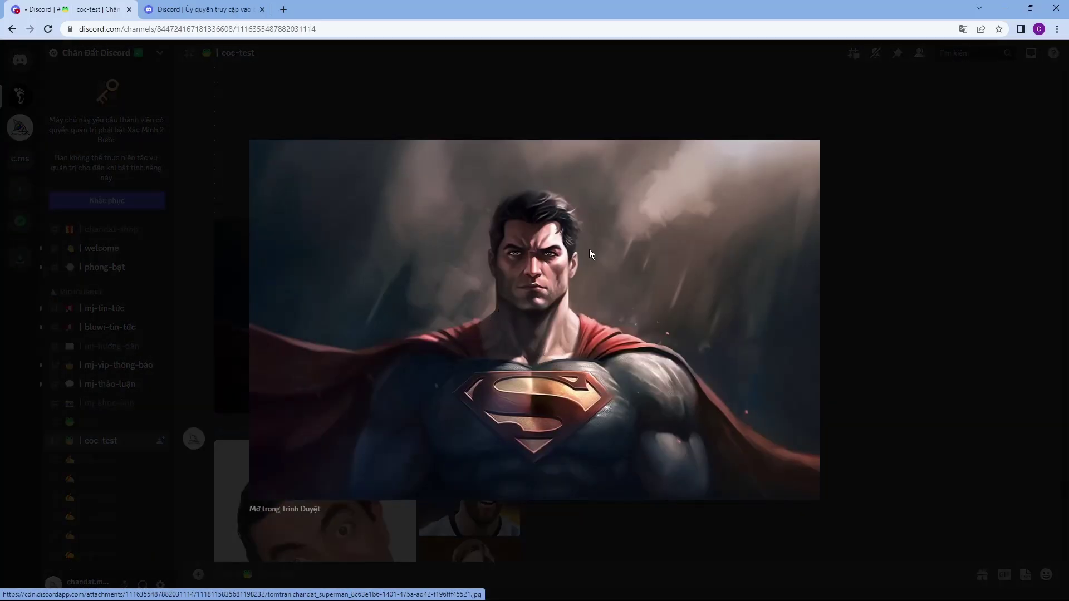
key(Escape)
scroll(574, 357, down, 3)
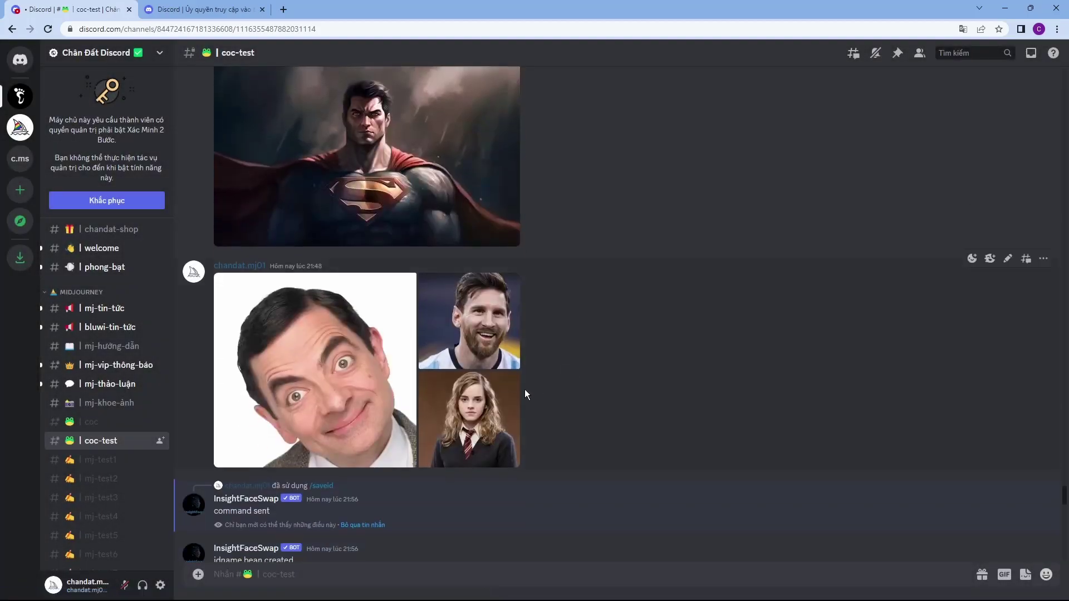
scroll(396, 340, down, 5)
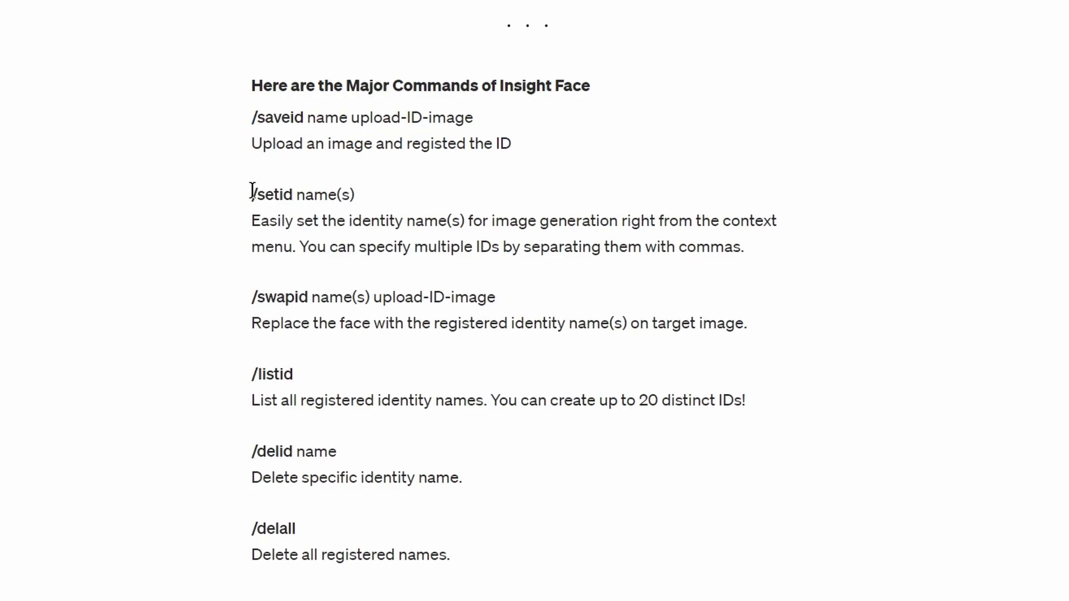
drag(252, 192, 293, 194)
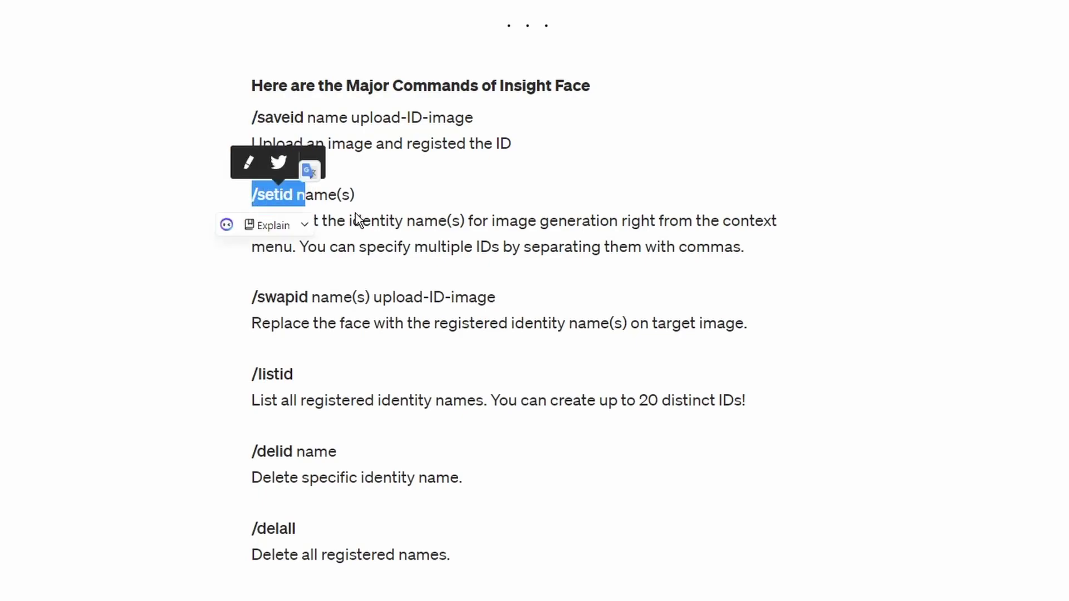
click(290, 374)
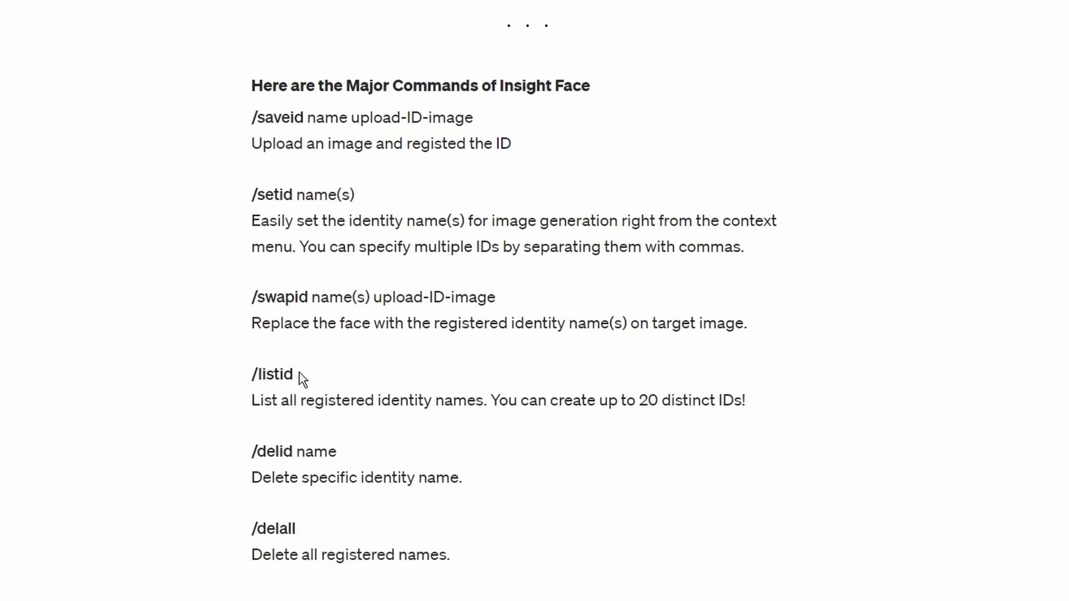
drag(301, 377, 257, 374)
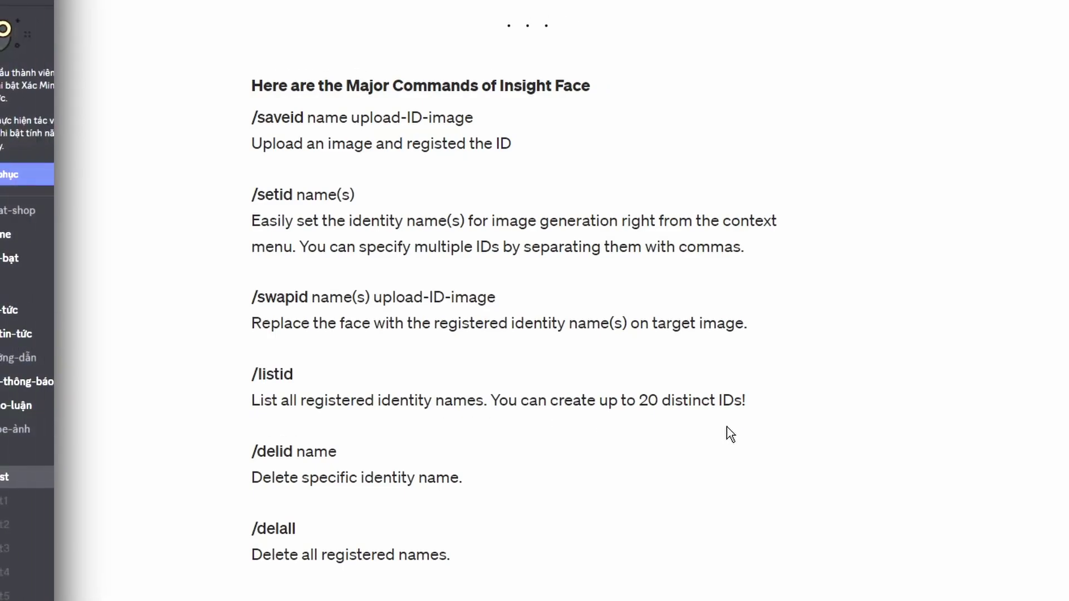
text(/li)
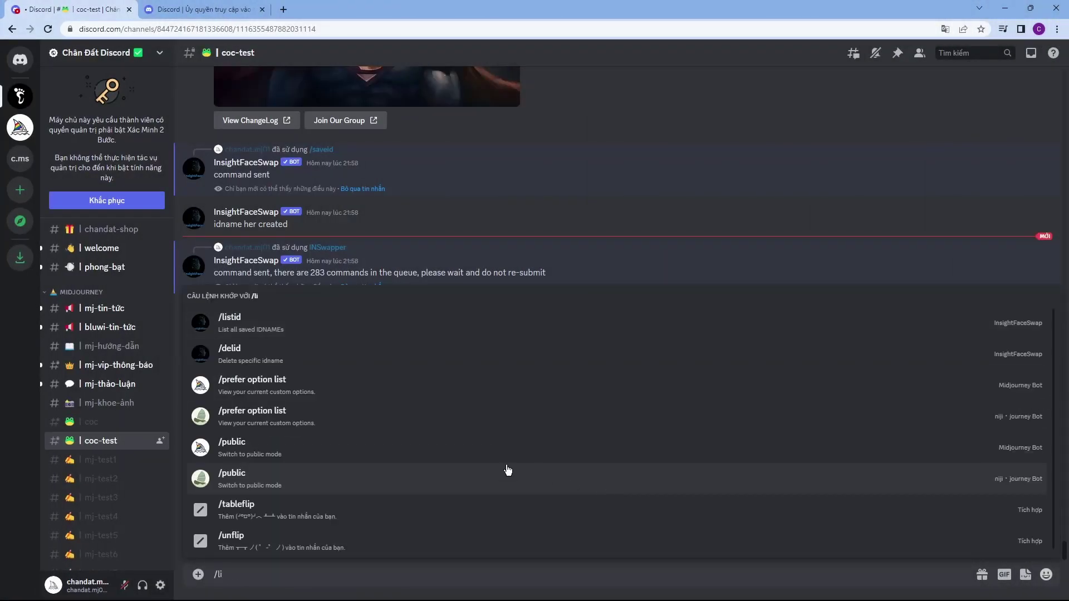
Step: Run /listid to show the saved face IDs and highlight bean
click(334, 324)
key(Return)
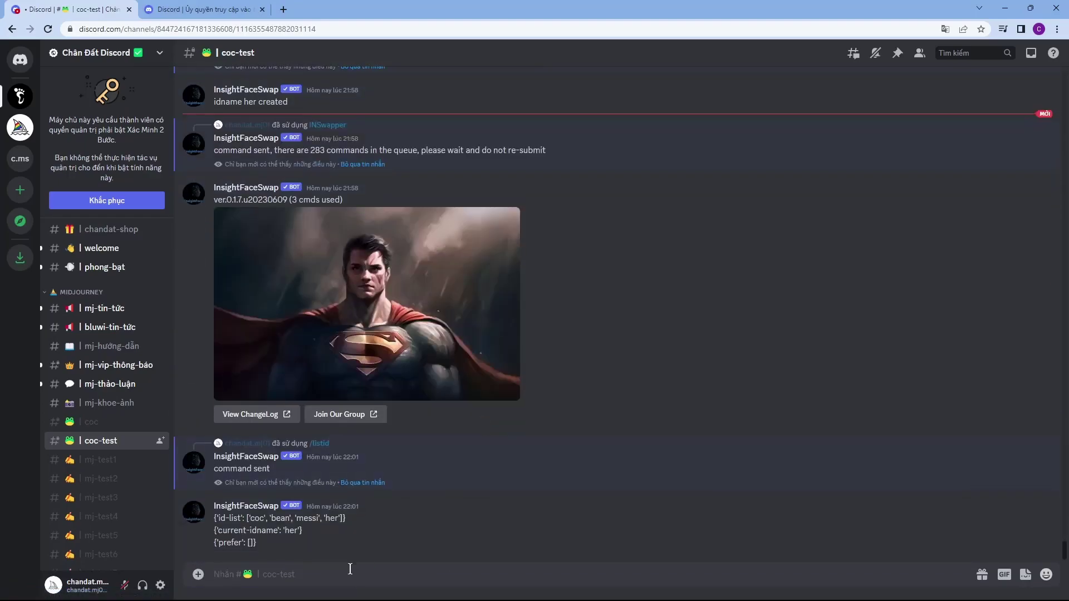
mouse_move(269, 519)
drag(271, 519, 288, 518)
click(291, 566)
Step: Make bean the current idname with /setid
text(/se)
text(tid)
key(Tab)
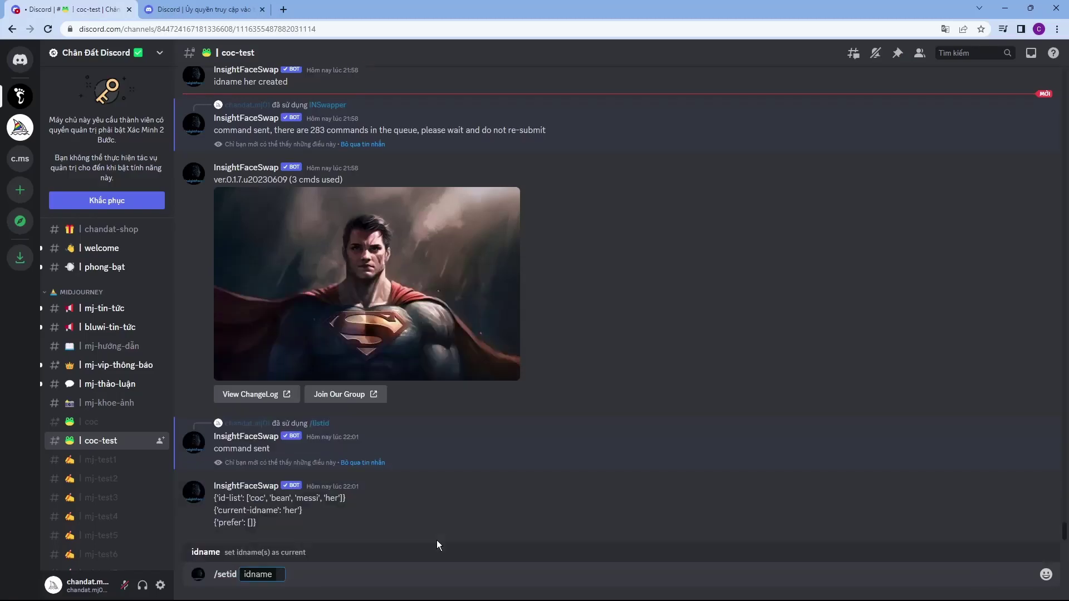
text(bean)
key(Return)
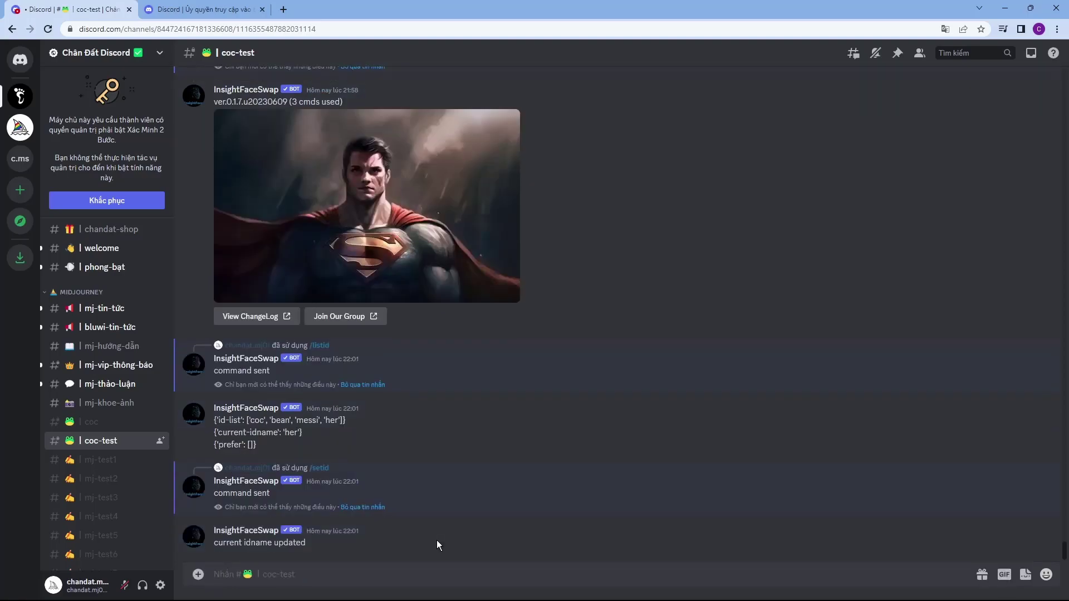
Step: Run /listid again to confirm bean is now the current idname
text(/)
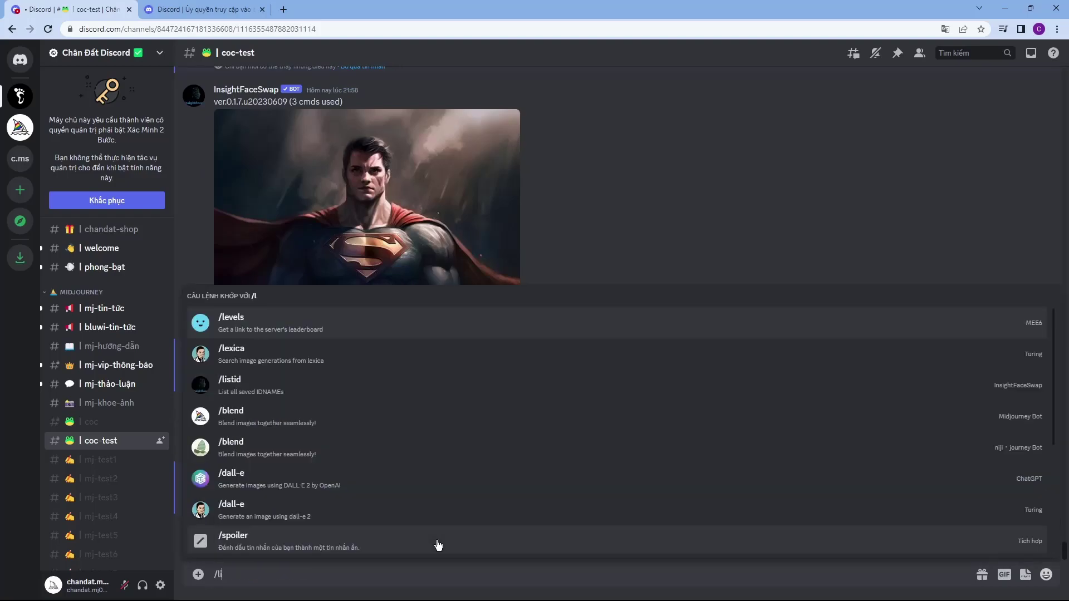
text(lis)
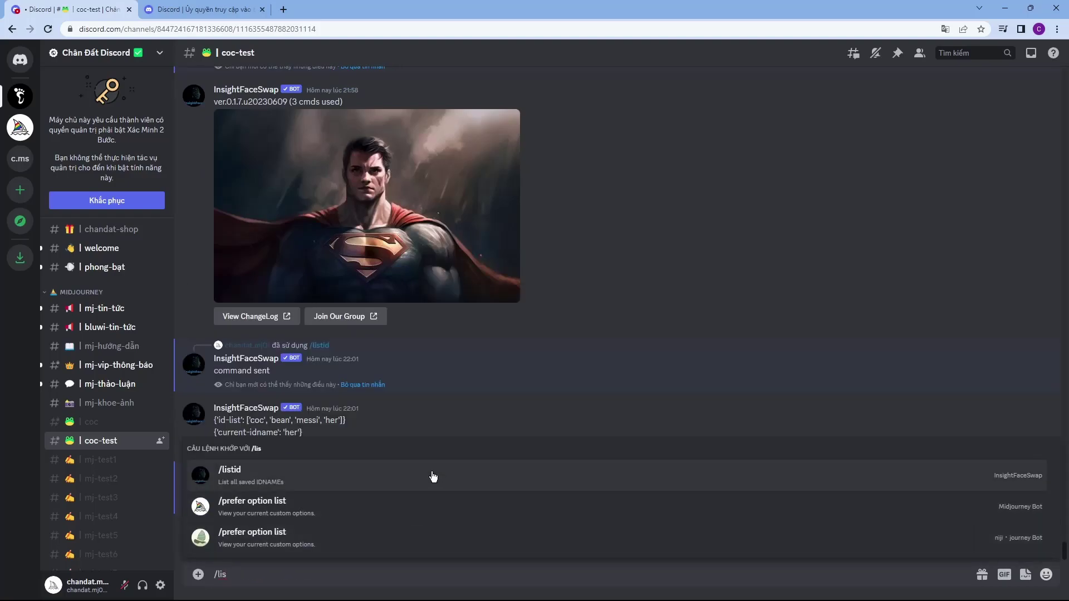
click(432, 473)
key(Return)
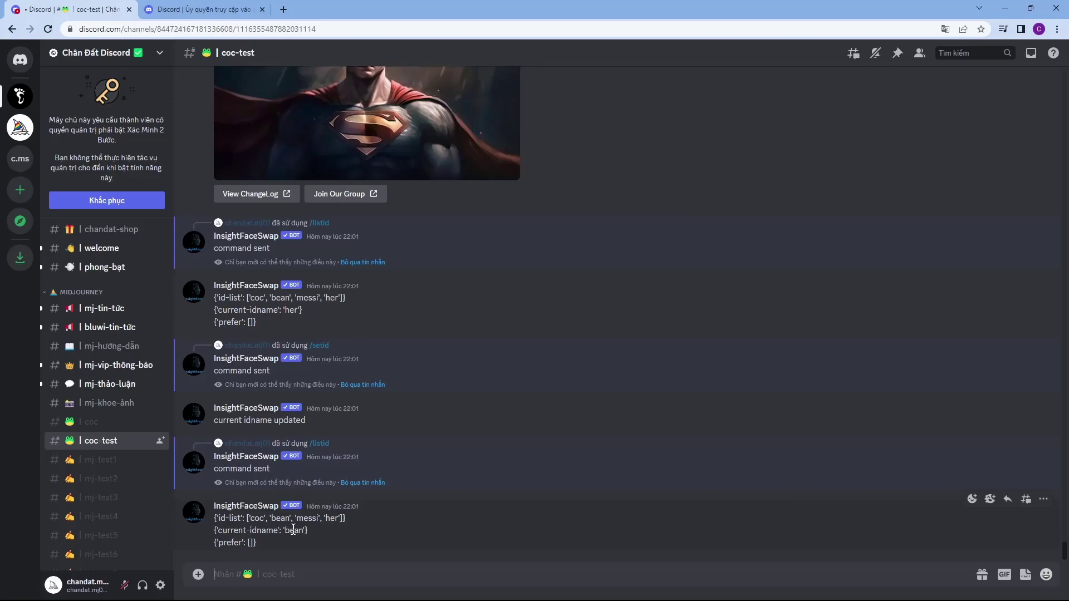
double_click(293, 530)
Step: Run INSwapper on the Superman image with the bean face and view the result full size
scroll(442, 356, up, 5)
scroll(443, 356, up, 3)
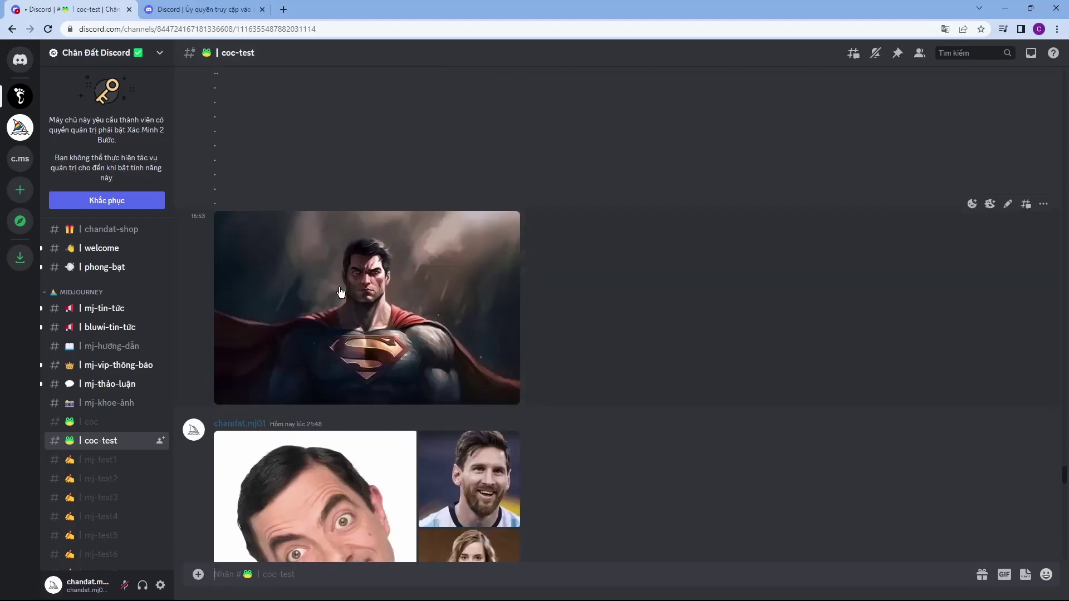
right_click(315, 263)
mouse_move(376, 419)
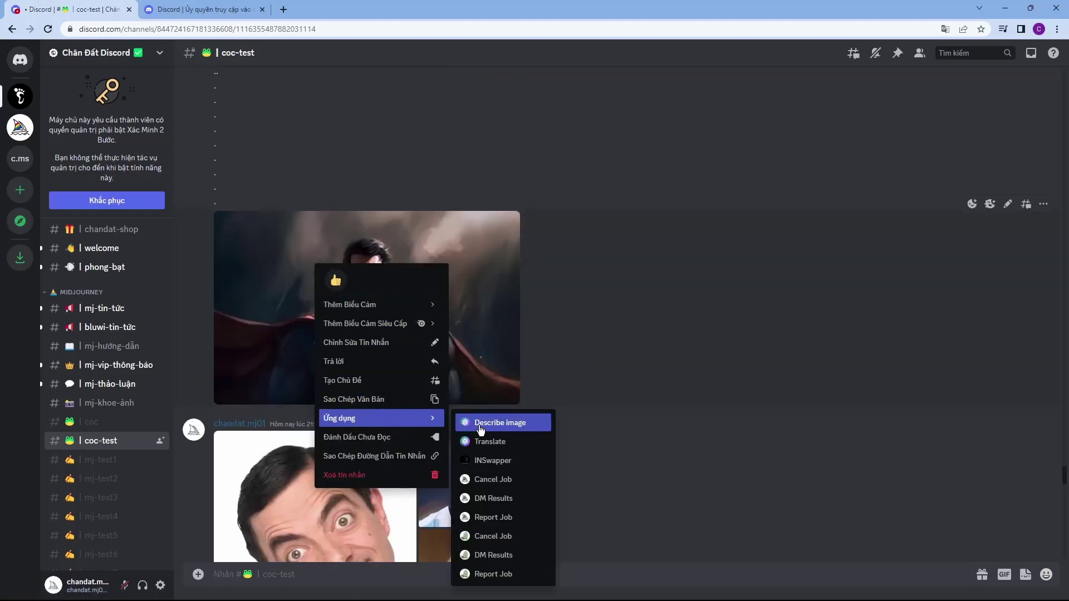
click(492, 460)
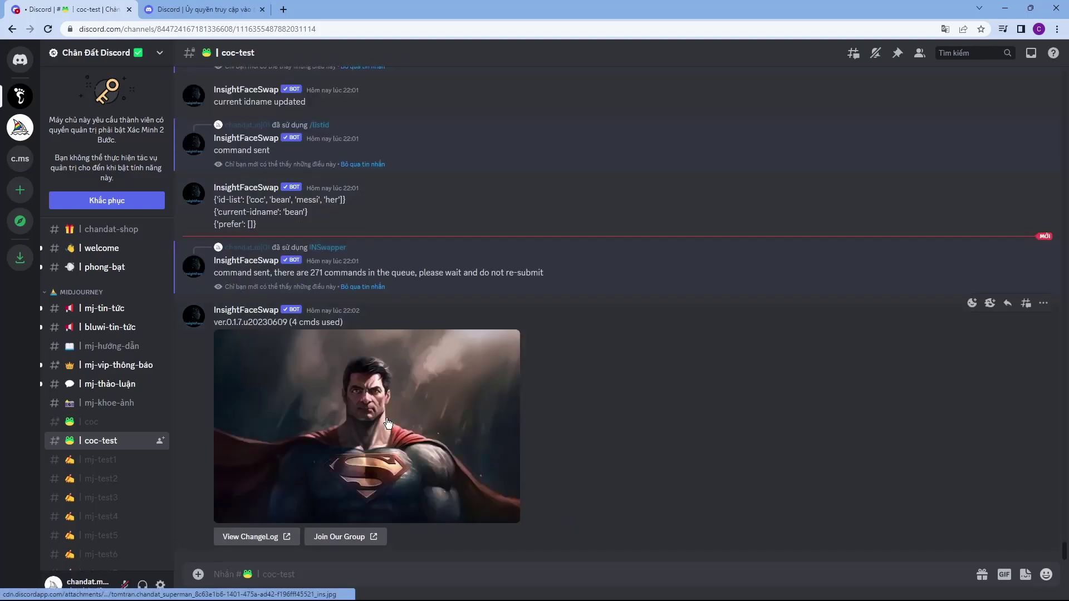
click(388, 423)
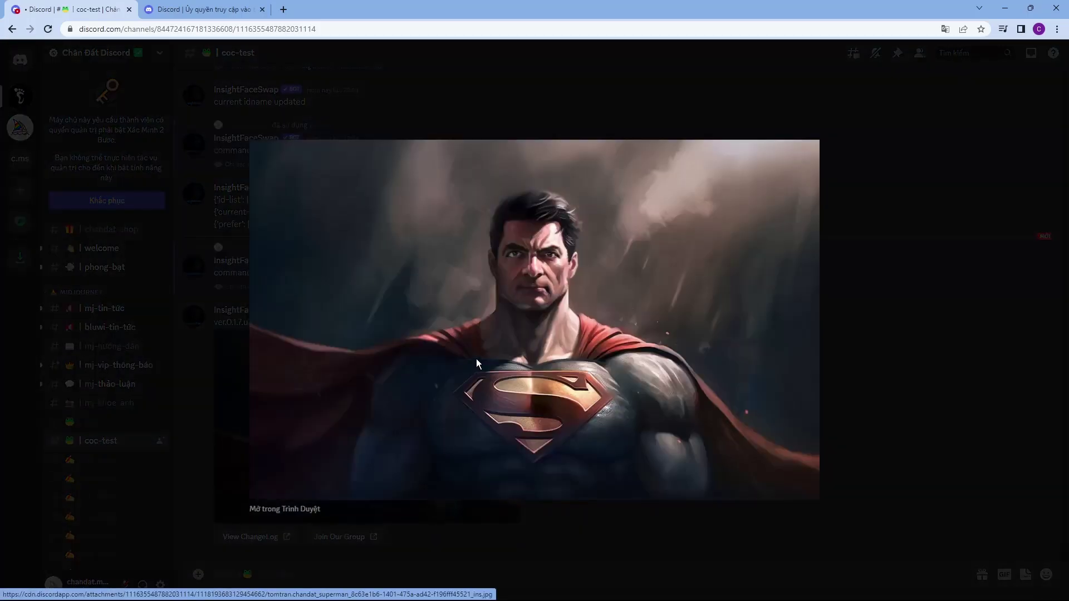
key(Escape)
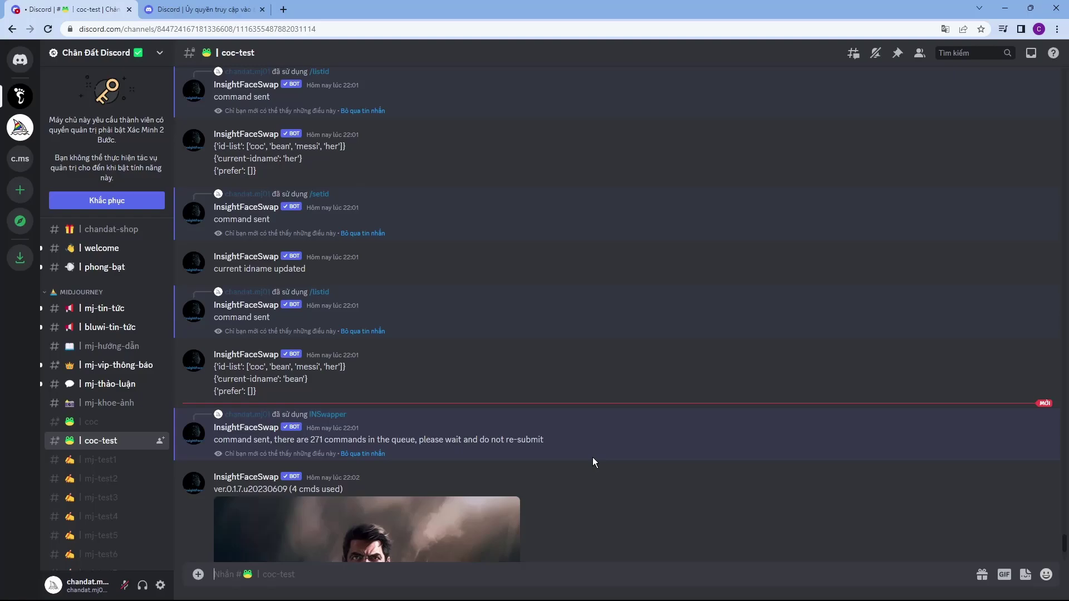
Step: Delete the idname coc with /delid
text(/del)
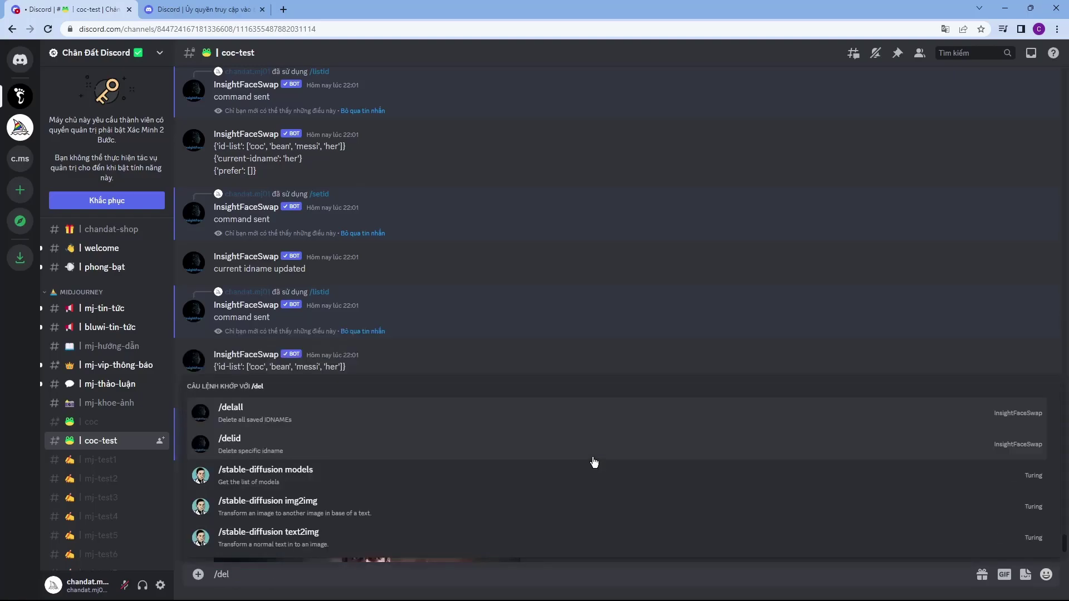
text(id)
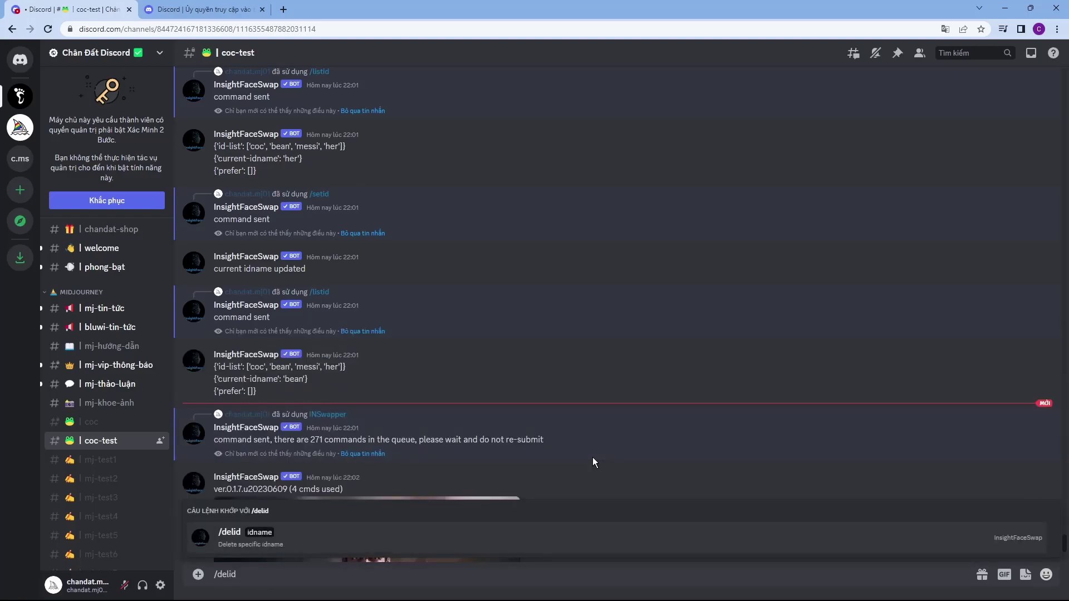
key(Tab)
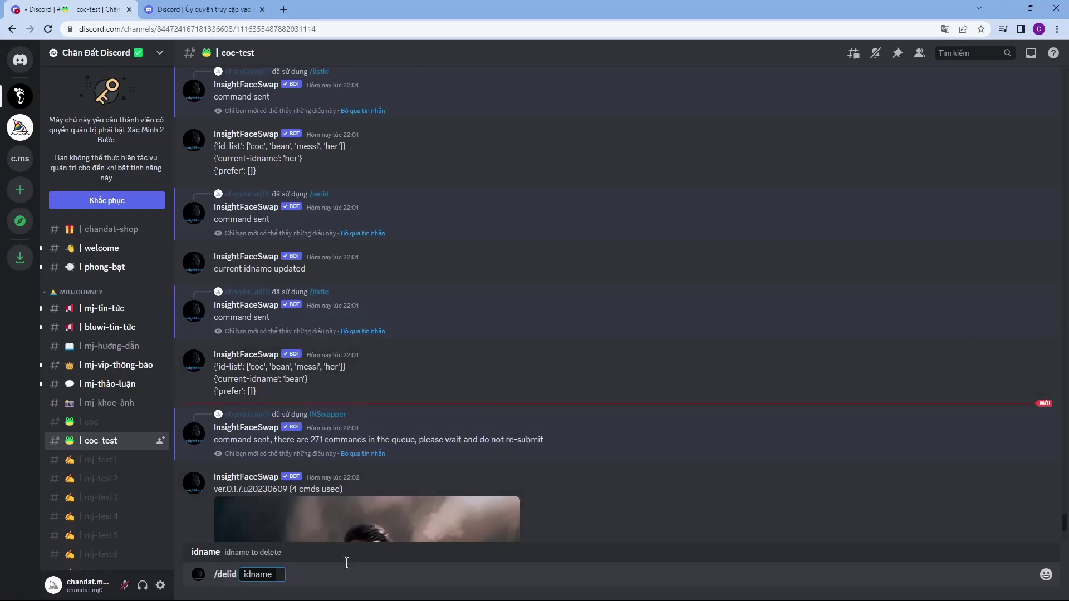
text(coc)
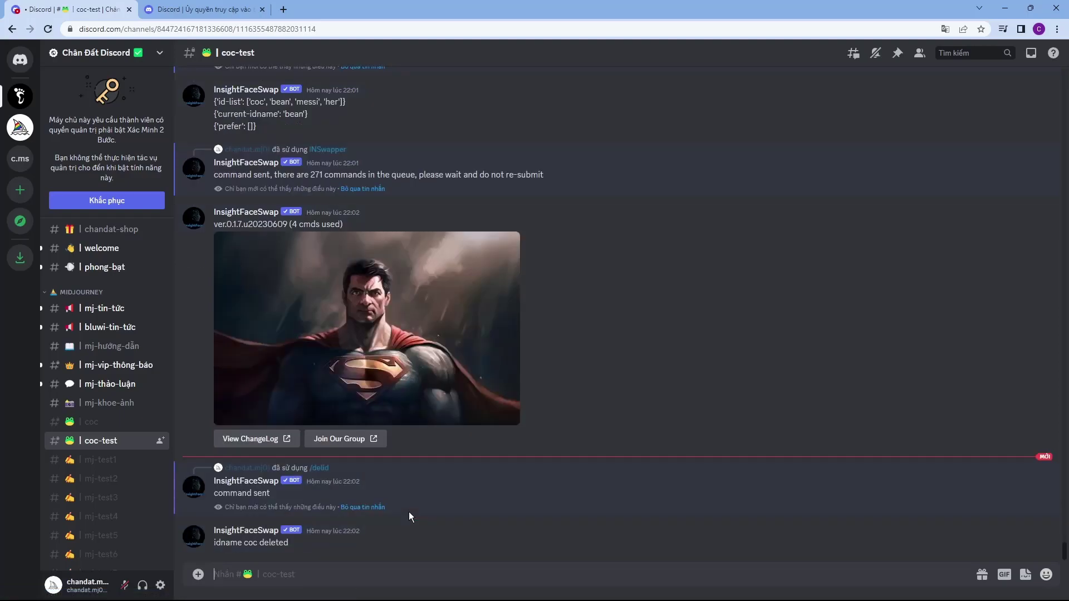
Step: Remove all saved idnames with /delall
text(/)
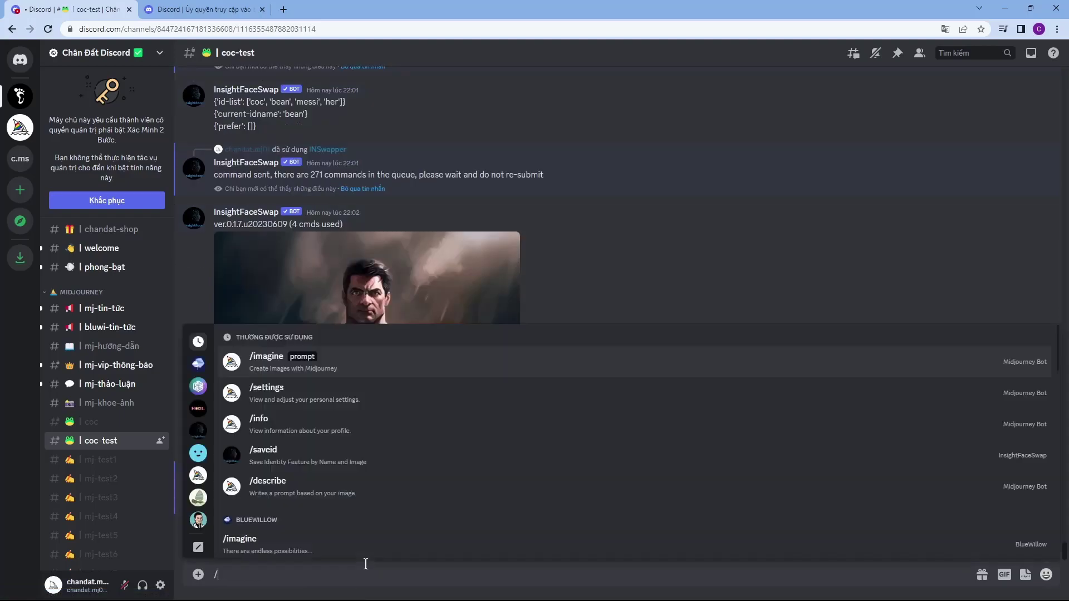
text(del)
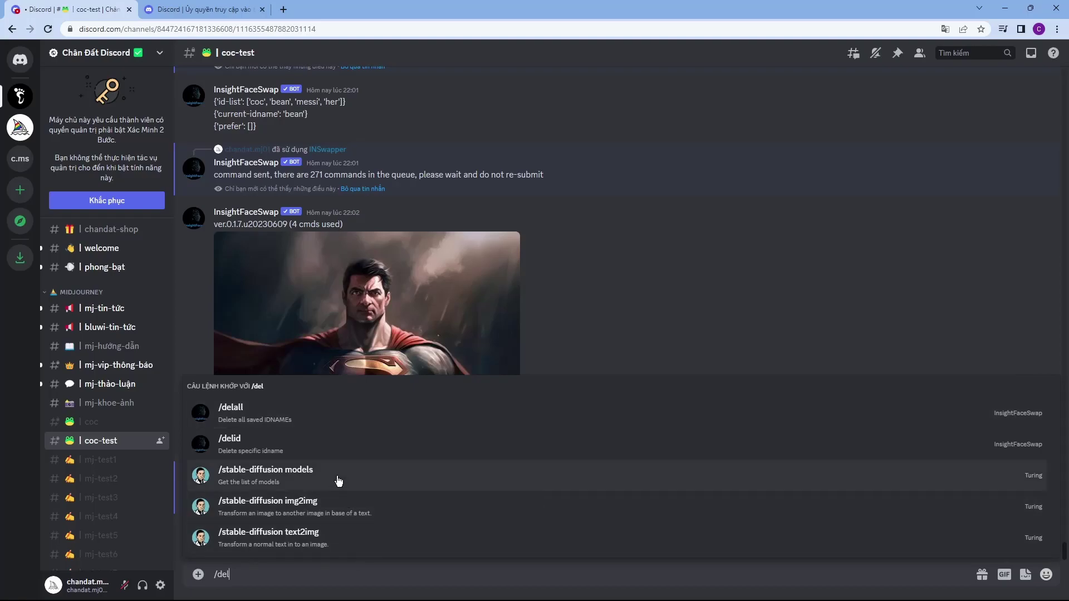
click(339, 415)
key(Return)
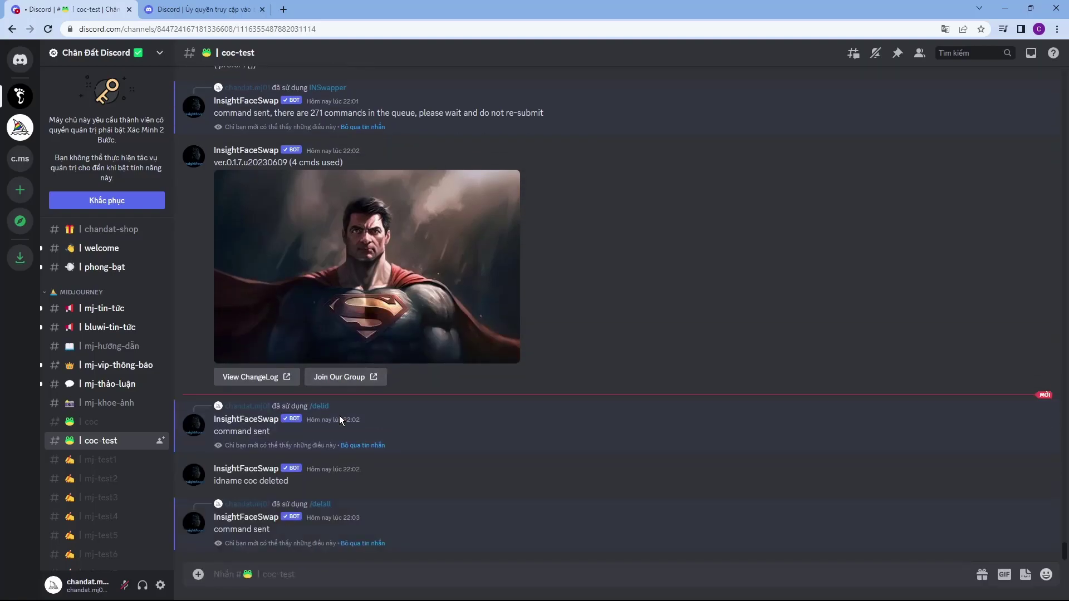
Step: Run /listid to confirm the idname list is now empty
text(/)
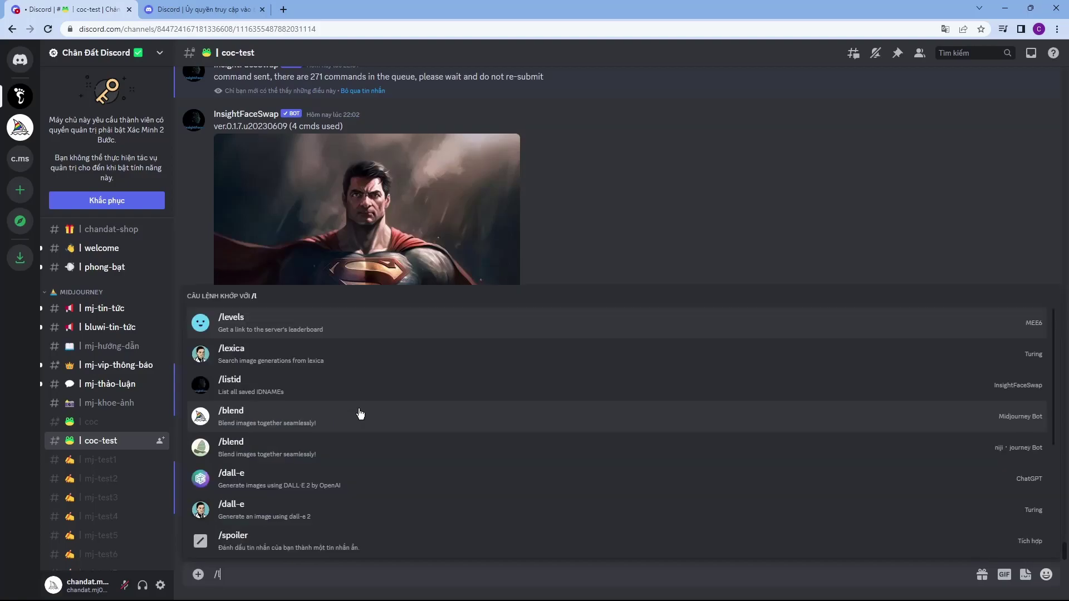
text(list)
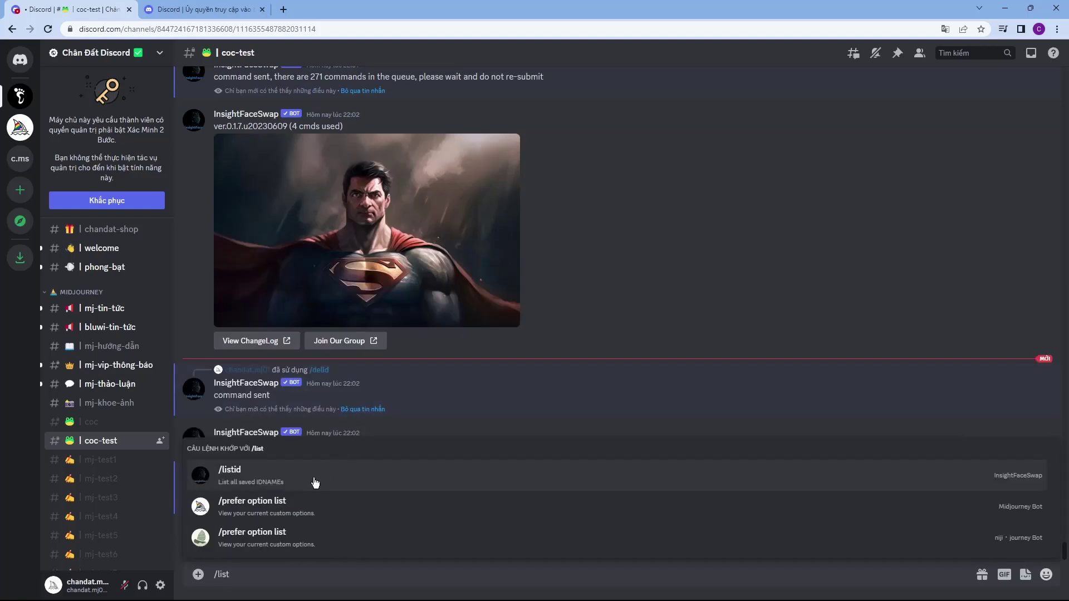
click(313, 478)
key(Return)
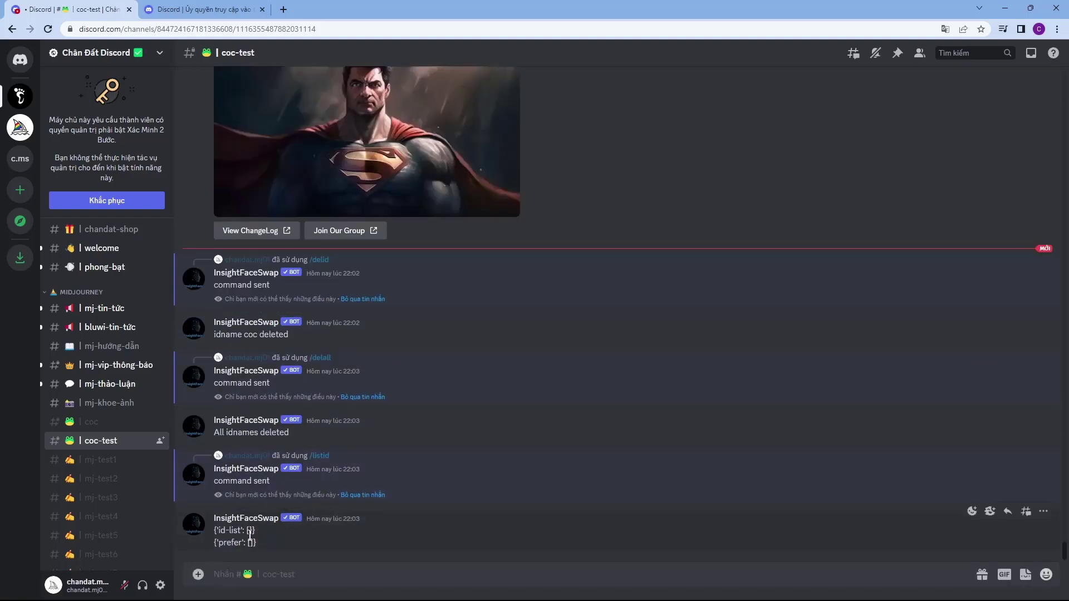
Step: Run INSwapper on the Superman image again, getting the 'current idname not found, use /saveid or /setid' error
scroll(362, 504, up, 3)
scroll(384, 495, up, 5)
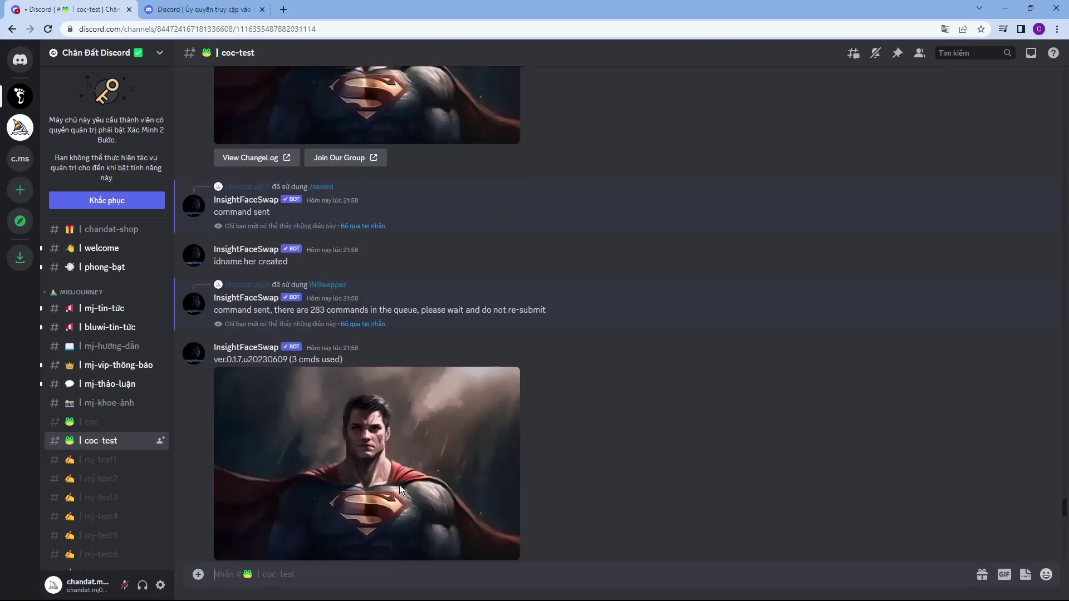
scroll(399, 485, up, 5)
right_click(403, 360)
scroll(499, 337, up, 4)
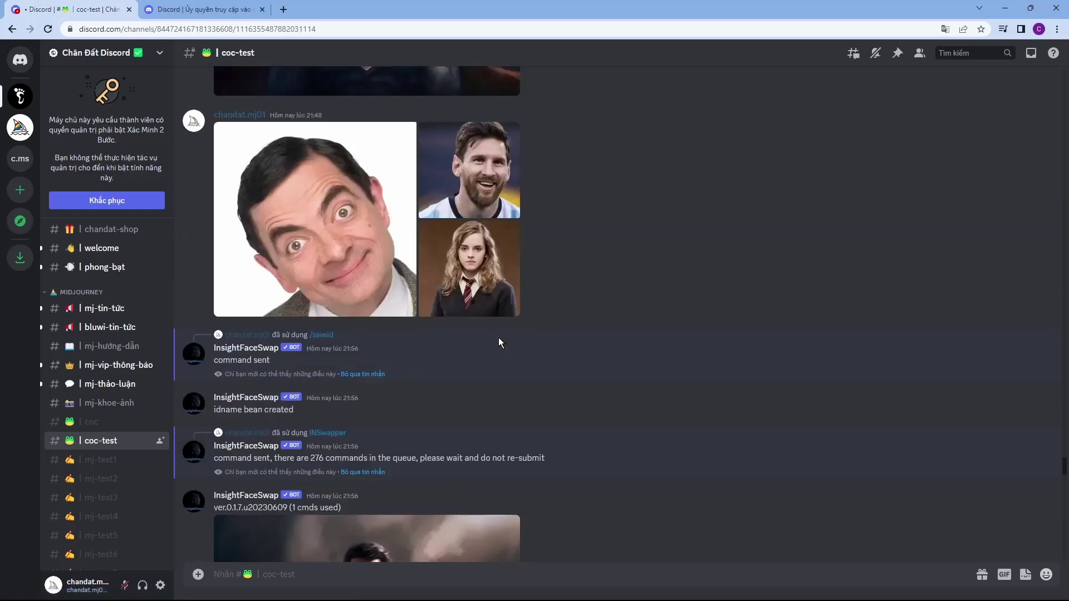
scroll(416, 339, up, 1)
scroll(415, 342, up, 5)
scroll(415, 339, up, 1)
right_click(399, 323)
mouse_move(456, 401)
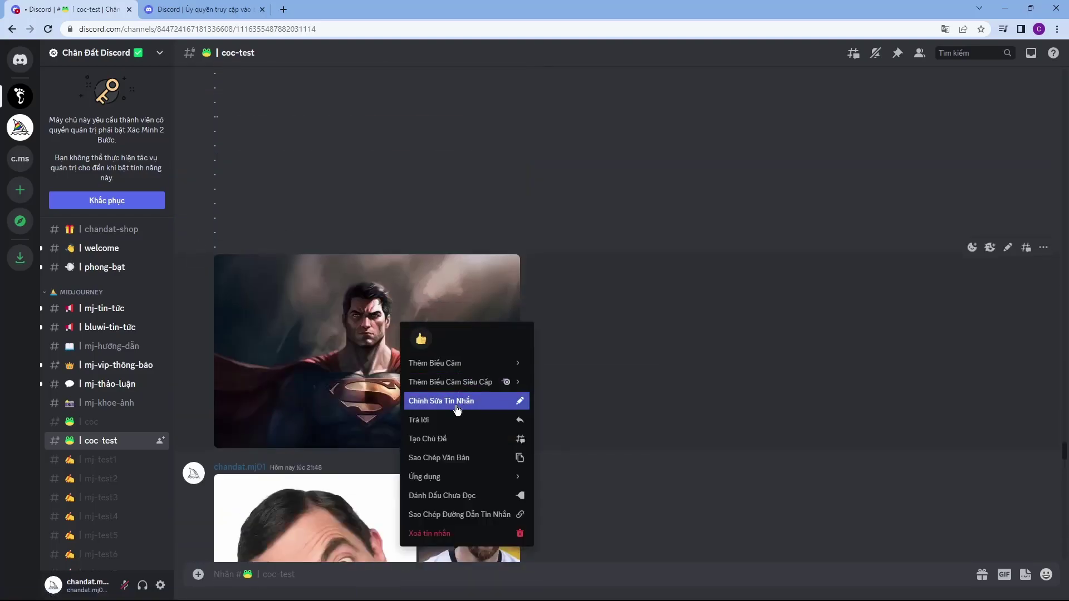
click(571, 469)
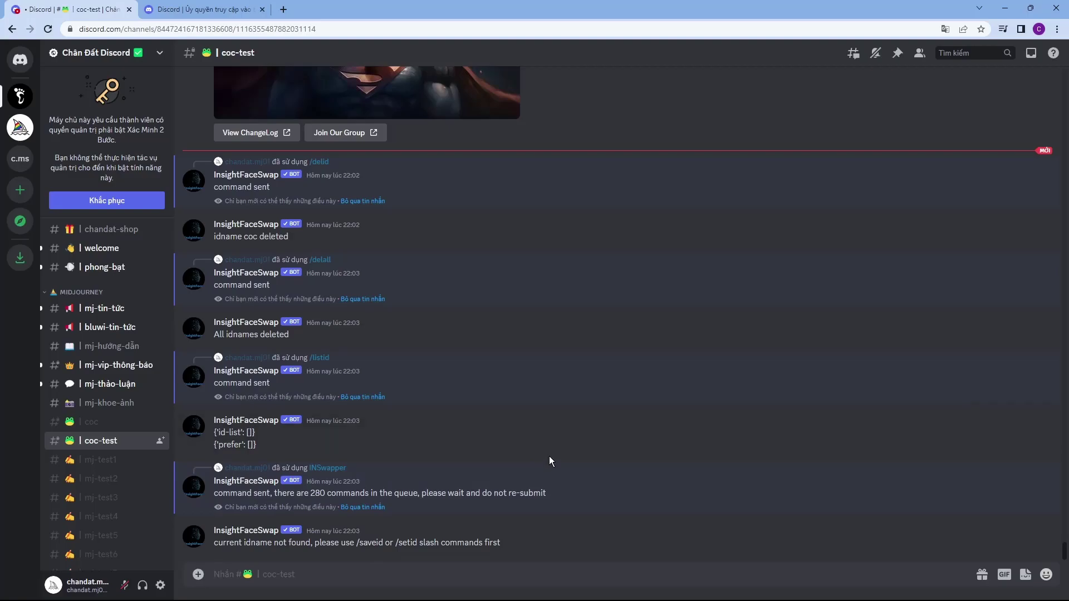
Step: Scroll up the coc-test channel to the original Superman image, three face photos and four INSwapper results
scroll(550, 453, up, 5)
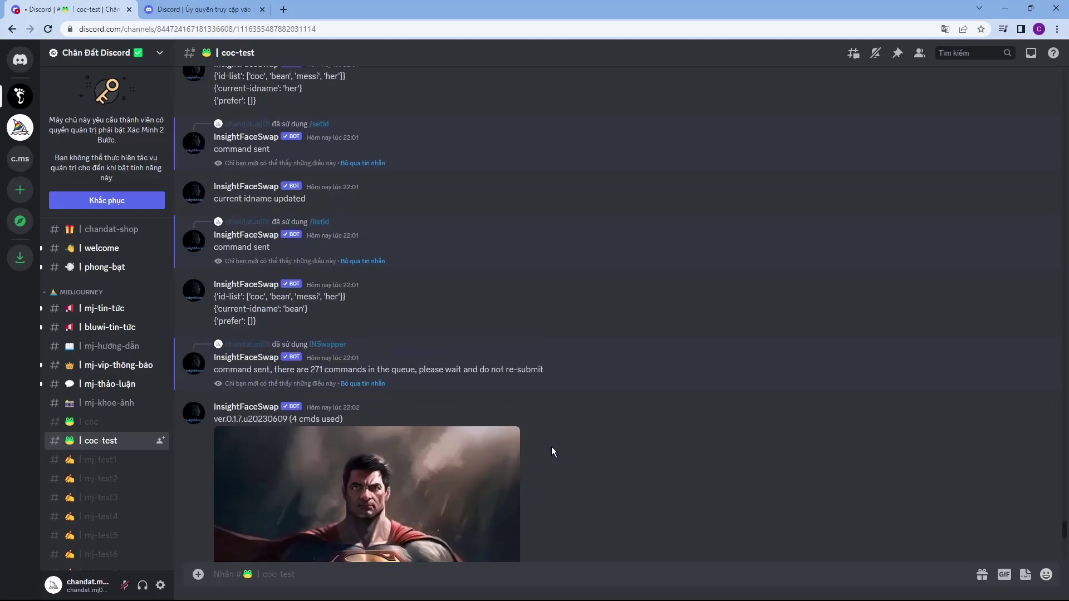
scroll(551, 446, down, 1)
scroll(551, 452, up, 6)
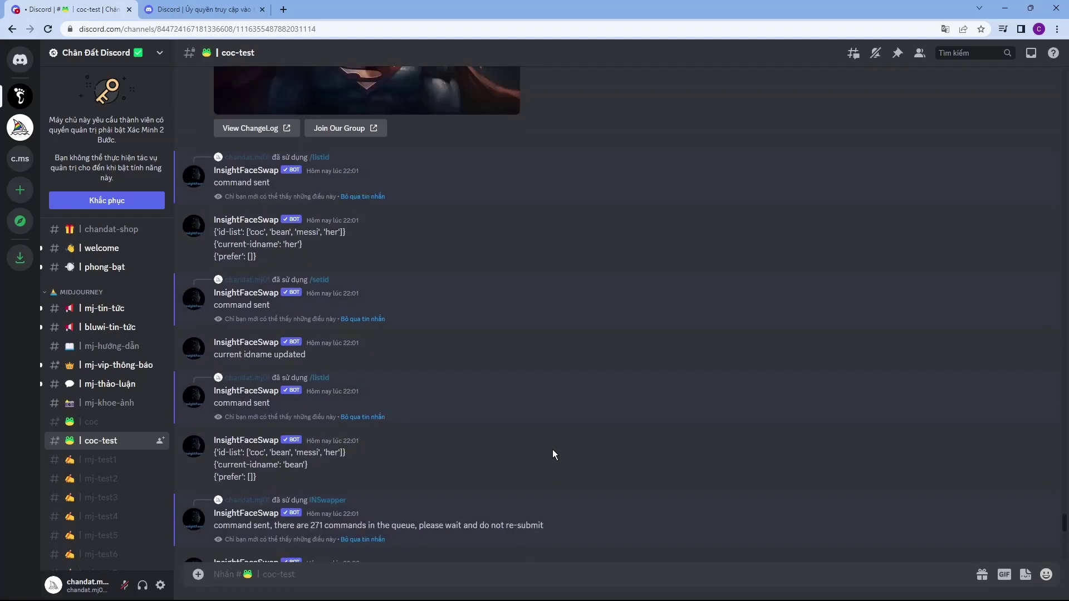
scroll(552, 453, up, 2)
scroll(553, 453, up, 2)
scroll(553, 452, up, 2)
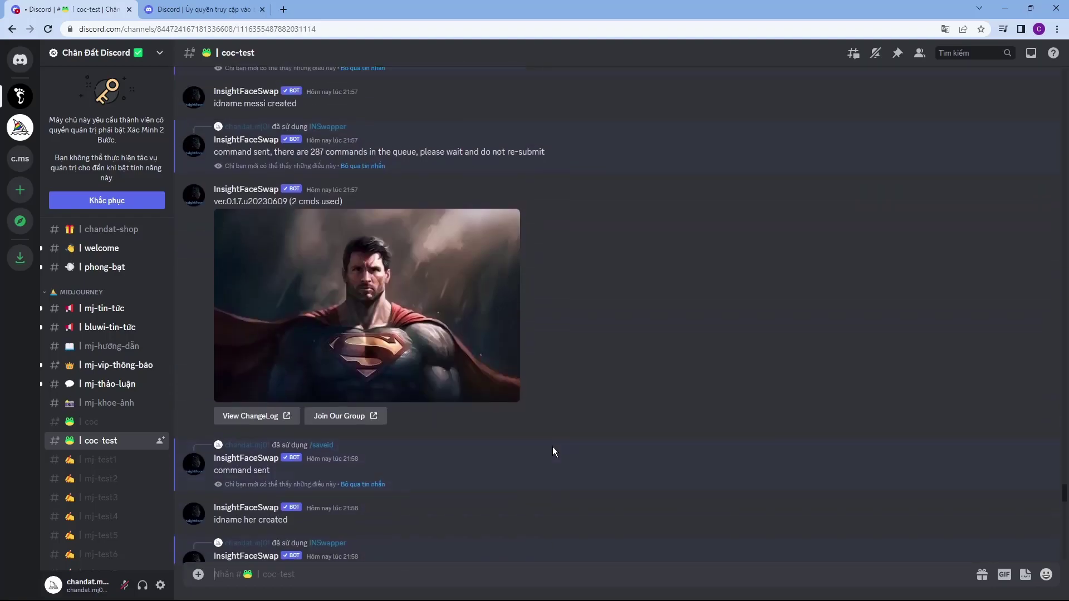
scroll(553, 450, up, 2)
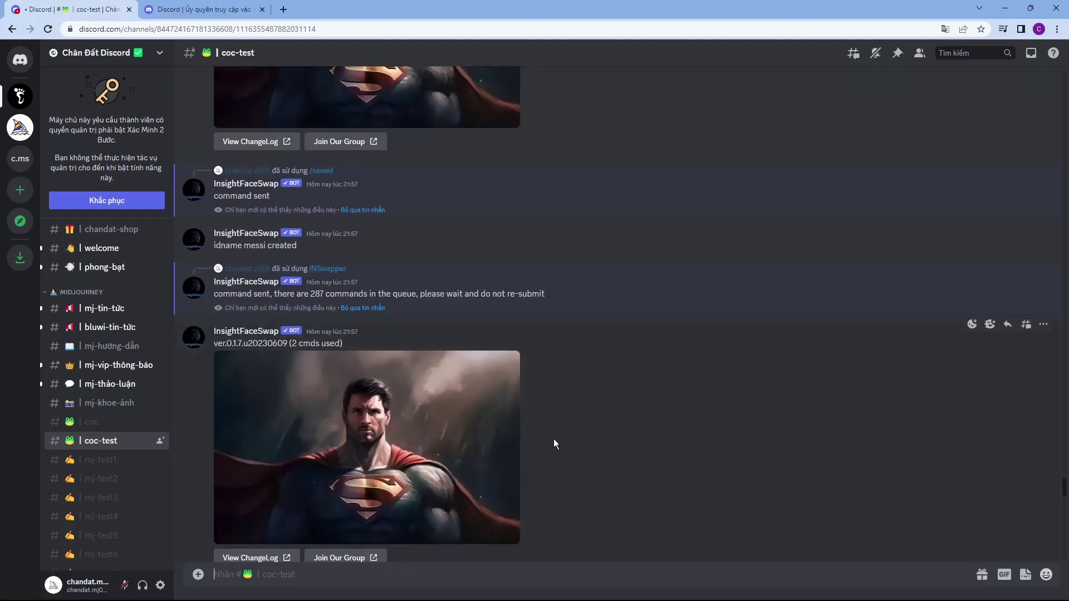
scroll(553, 445, up, 3)
scroll(553, 445, up, 3)
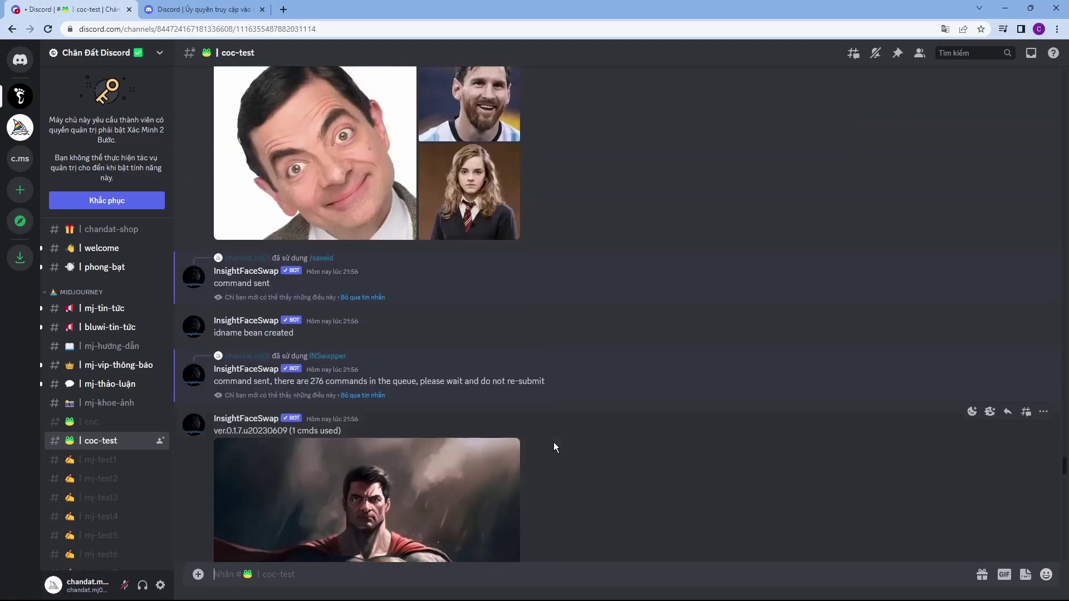
scroll(554, 447, up, 3)
scroll(553, 443, down, 3)
scroll(553, 443, up, 3)
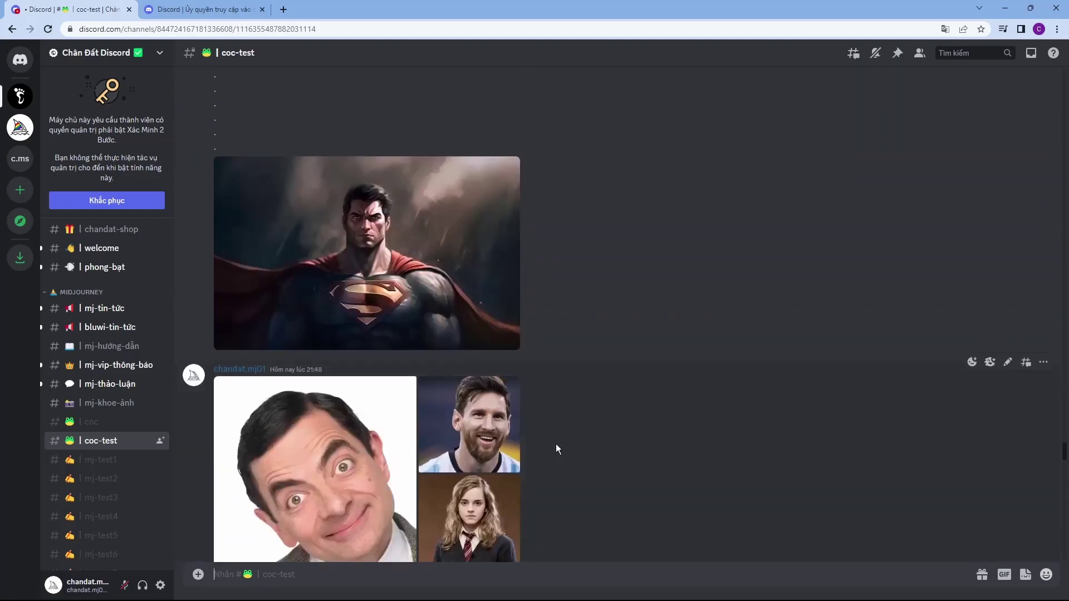
scroll(556, 441, down, 3)
scroll(592, 430, up, 3)
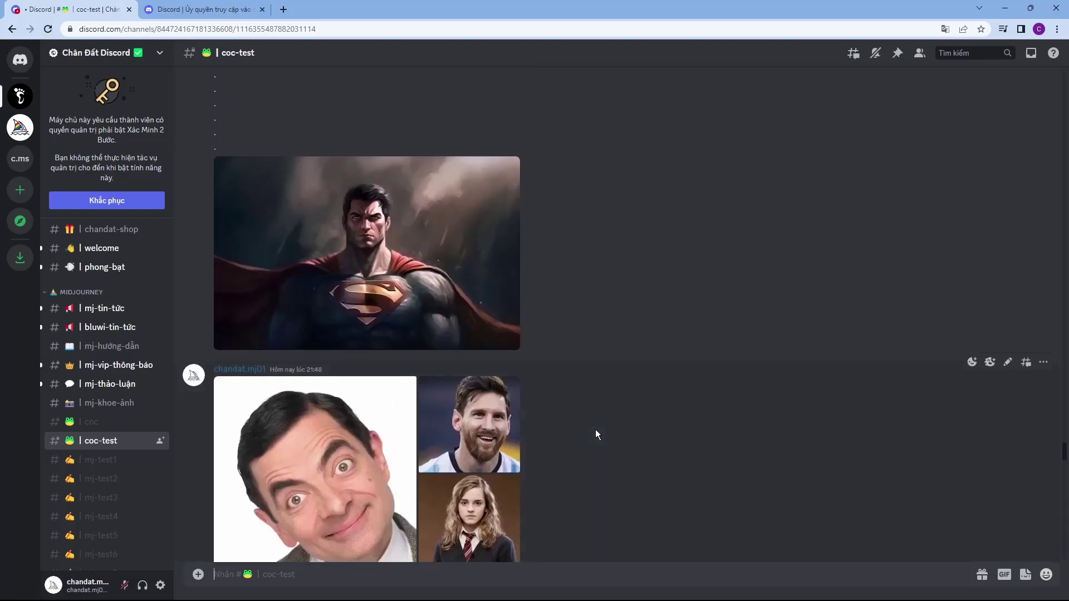